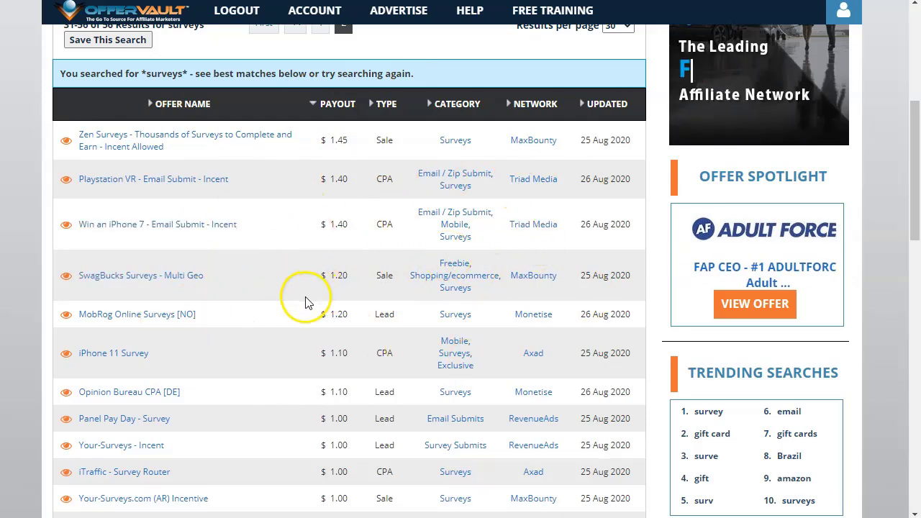
Scroll the Gasmobi Surveys offer list, showing Iris at 7.05$ and Yougov at 2.95$.
scroll(306, 303, down, 1)
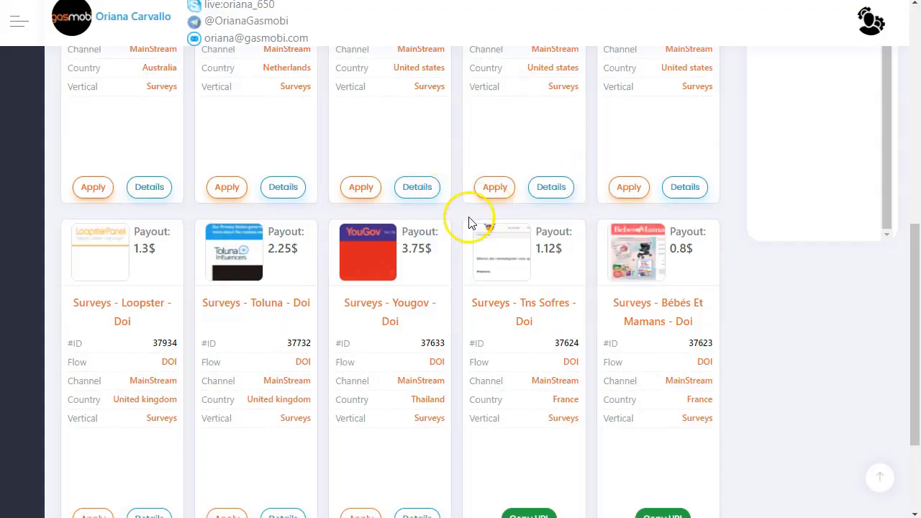
scroll(466, 225, up, 5)
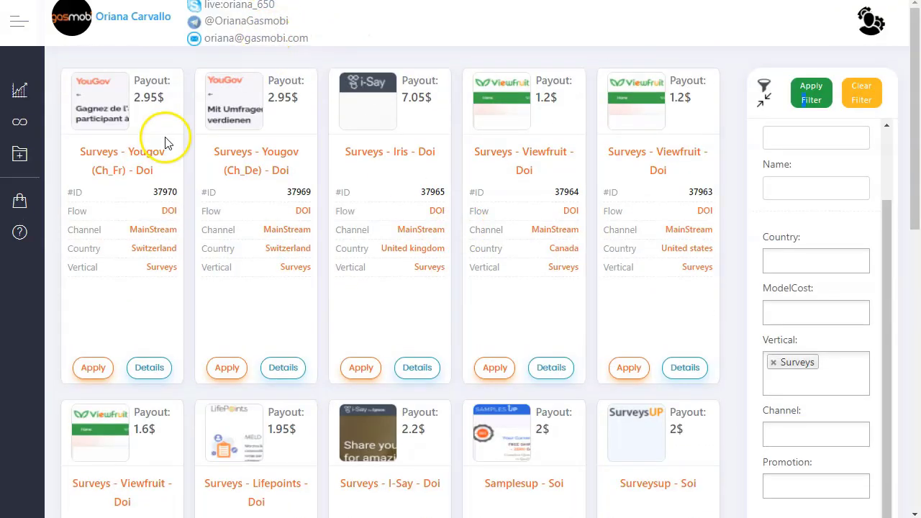
scroll(824, 288, down, 2)
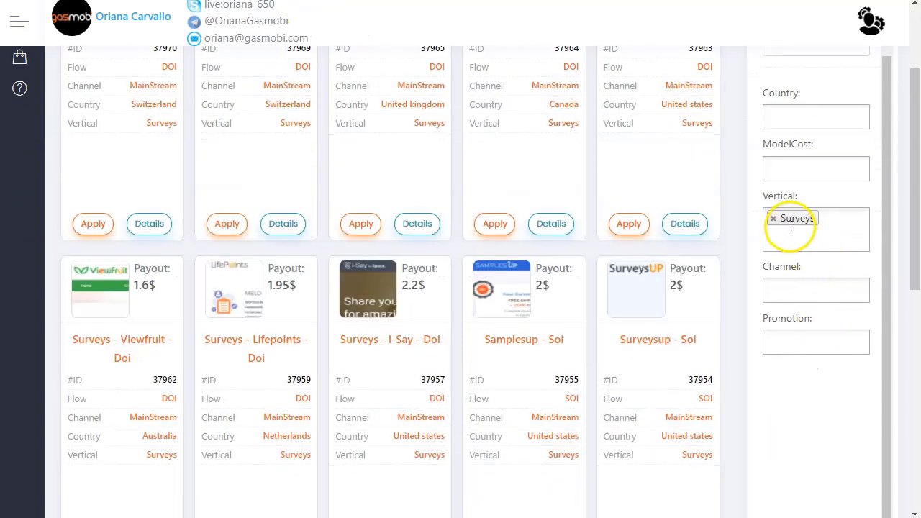
scroll(346, 253, up, 2)
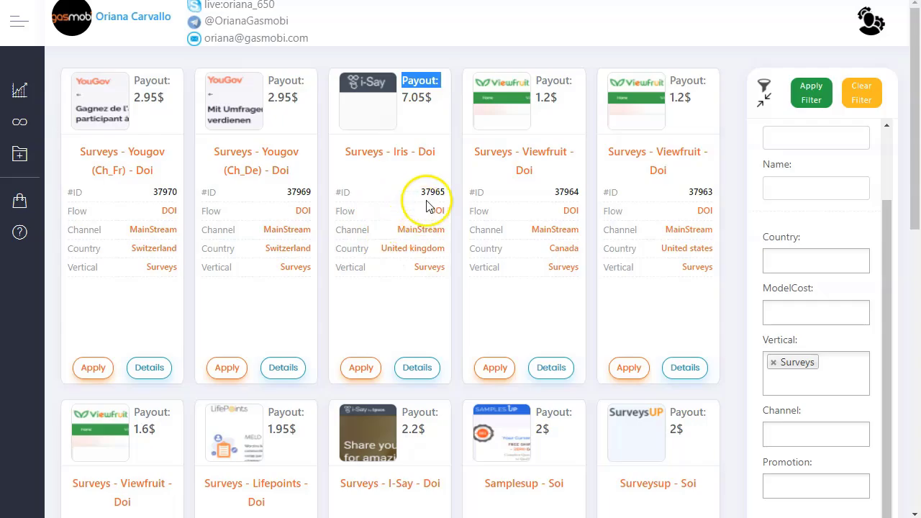
click(426, 152)
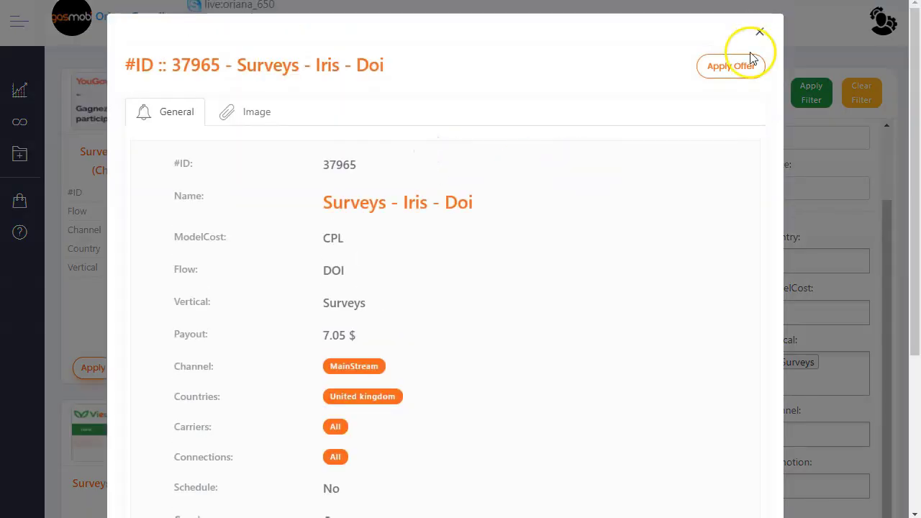
scroll(331, 264, down, 2)
scroll(336, 265, down, 1)
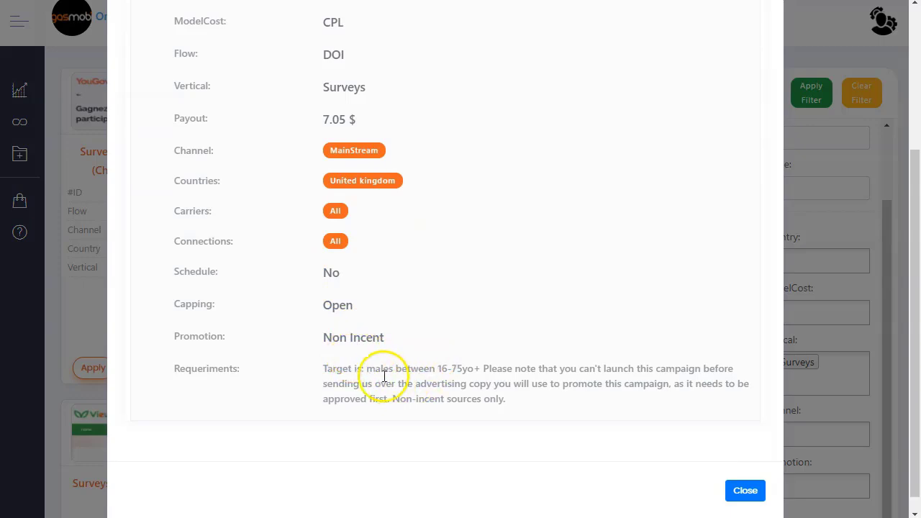
drag(367, 369, 482, 371)
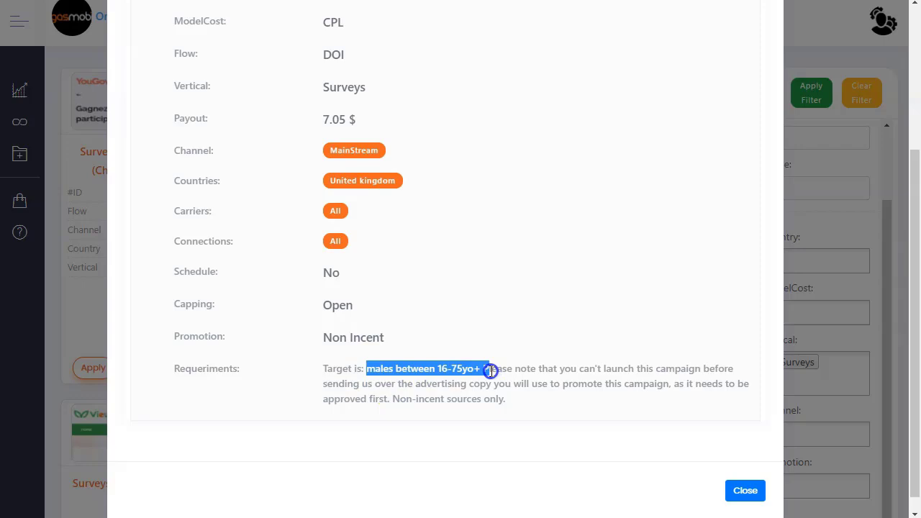
click(444, 401)
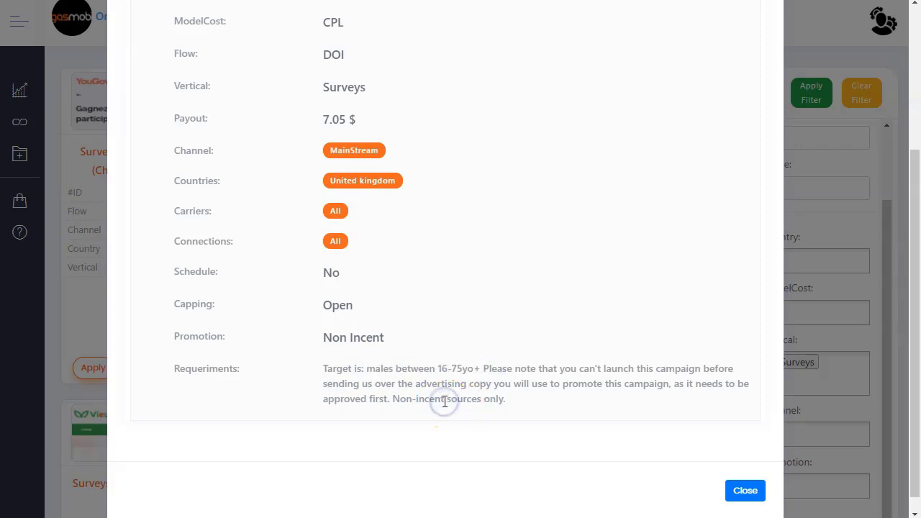
scroll(475, 378, up, 3)
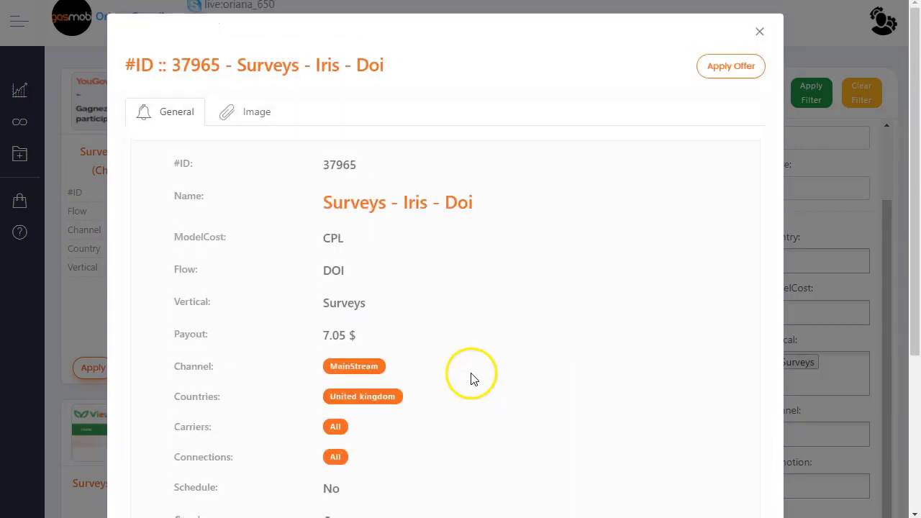
drag(325, 336, 375, 347)
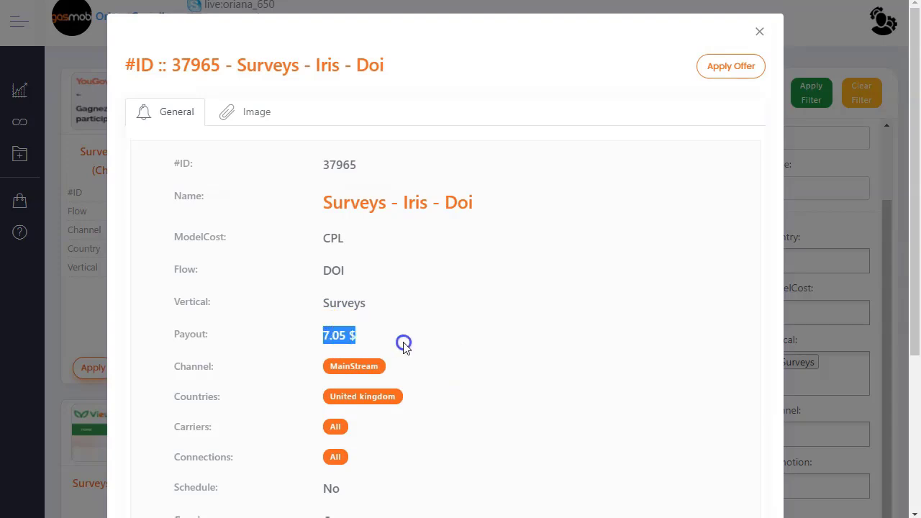
click(255, 113)
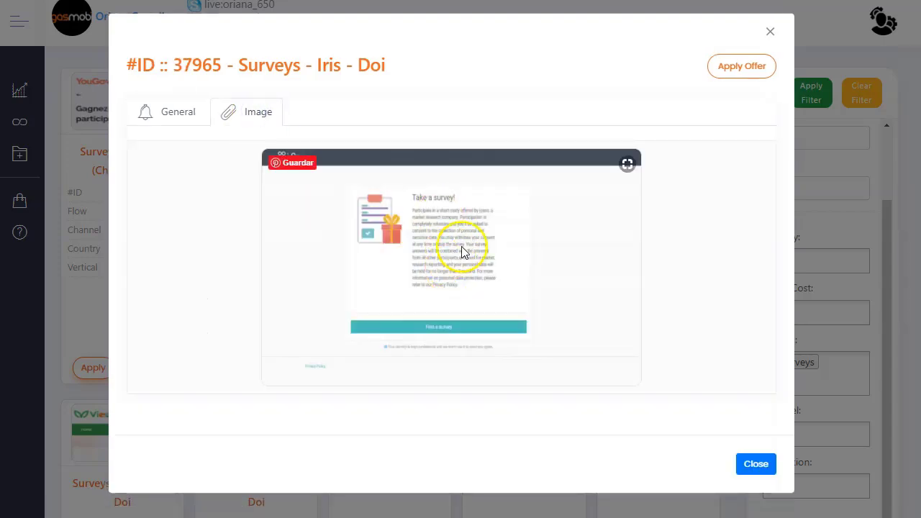
click(754, 463)
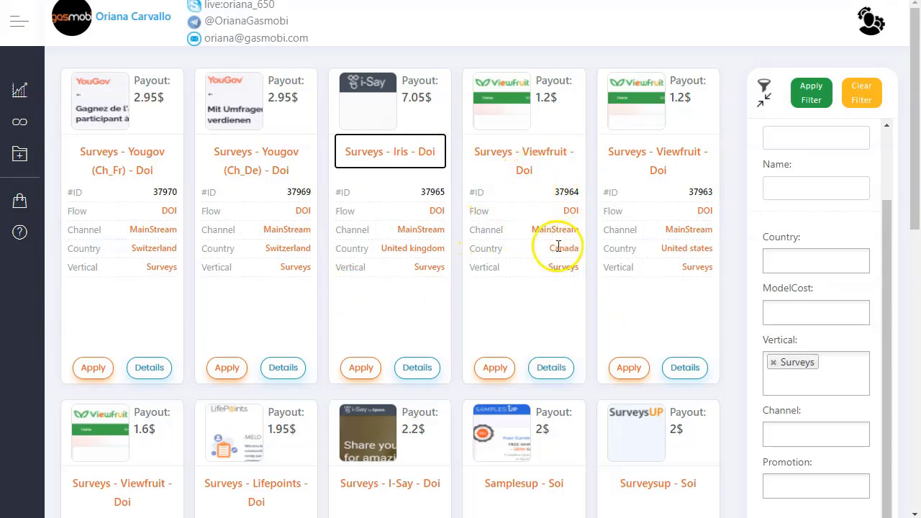
Scroll down the Gasmobi survey offers and move to page 2.
scroll(460, 257, down, 3)
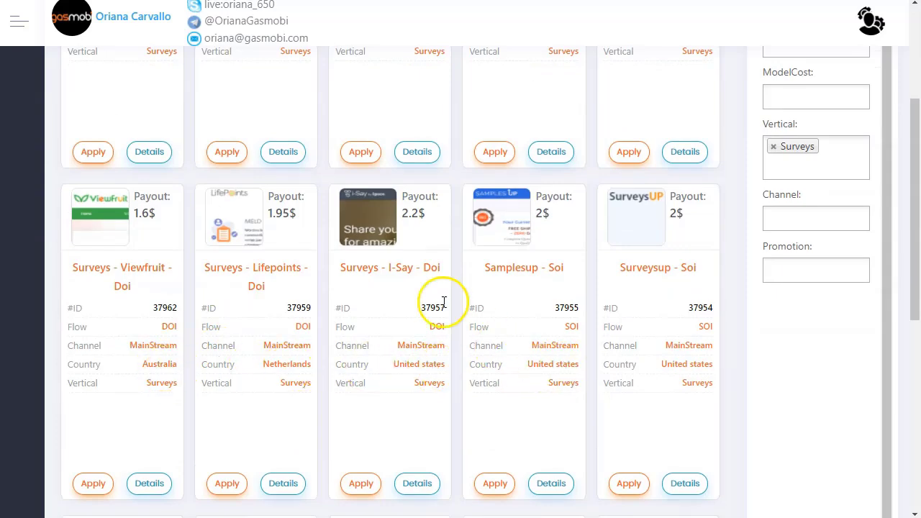
scroll(444, 302, down, 3)
scroll(444, 303, down, 3)
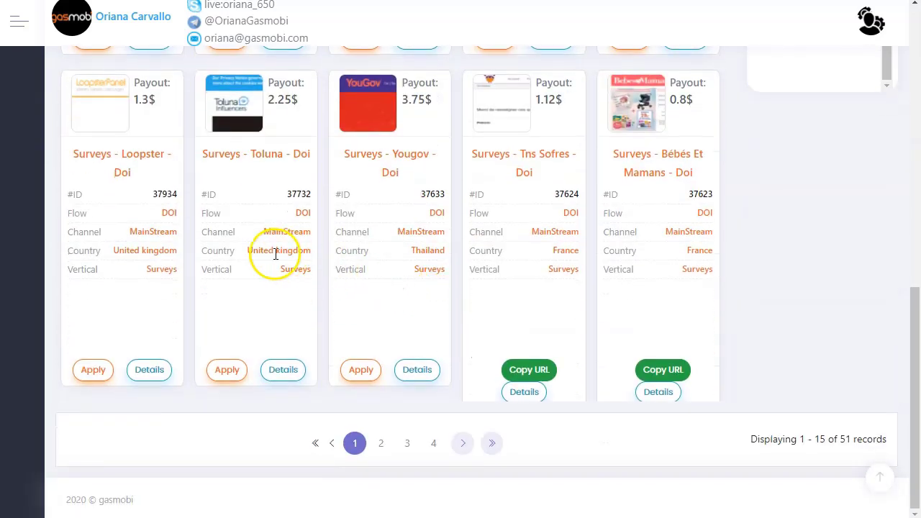
click(382, 444)
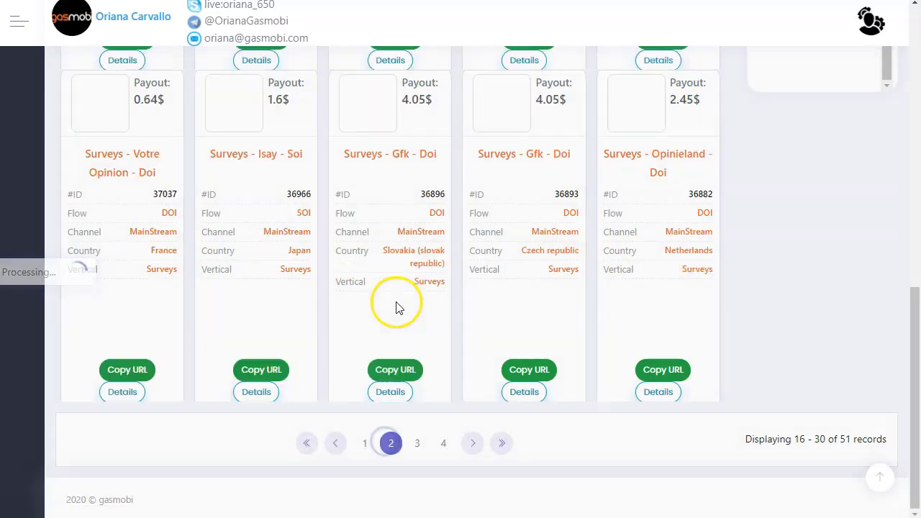
click(353, 272)
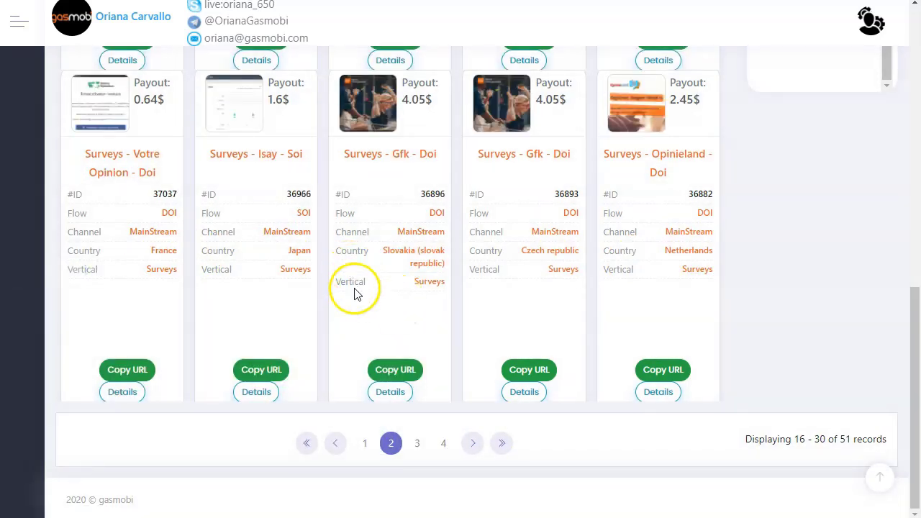
Advance to page 3 of the survey offers to review the Mobrog cards.
scroll(356, 295, up, 6)
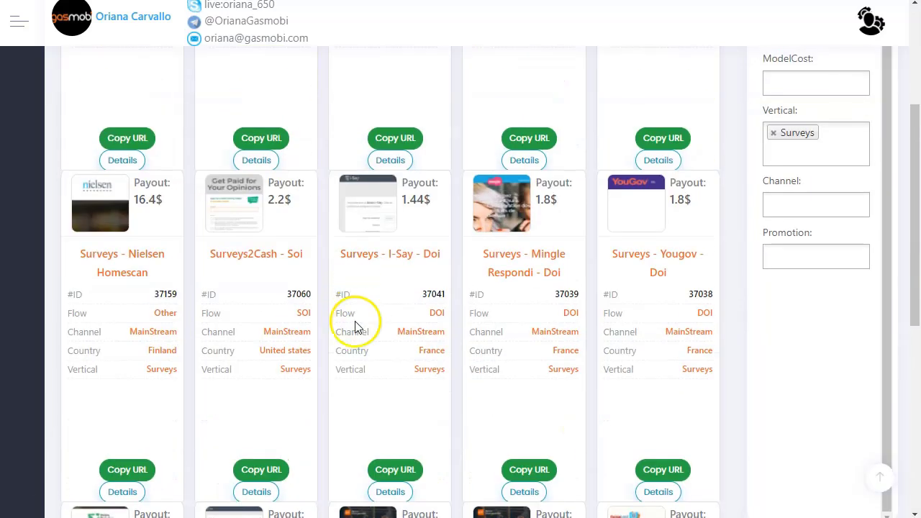
scroll(356, 328, up, 2)
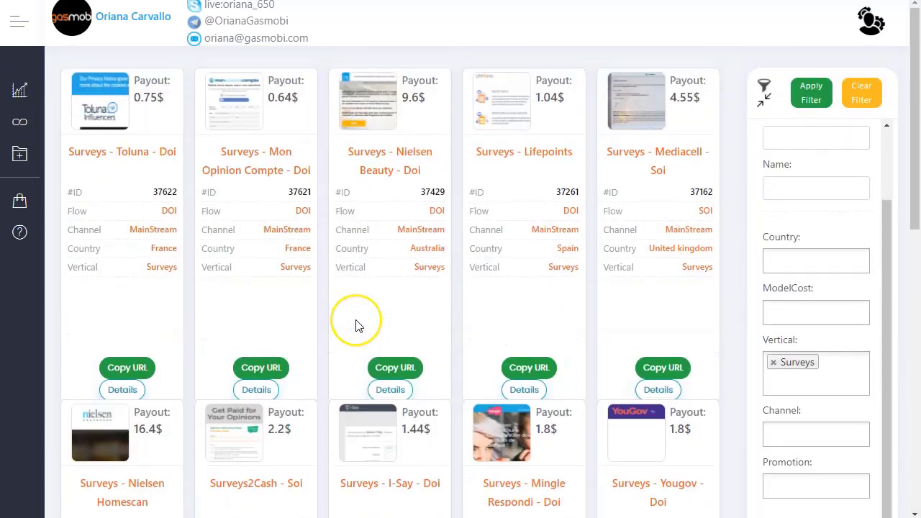
scroll(356, 325, down, 9)
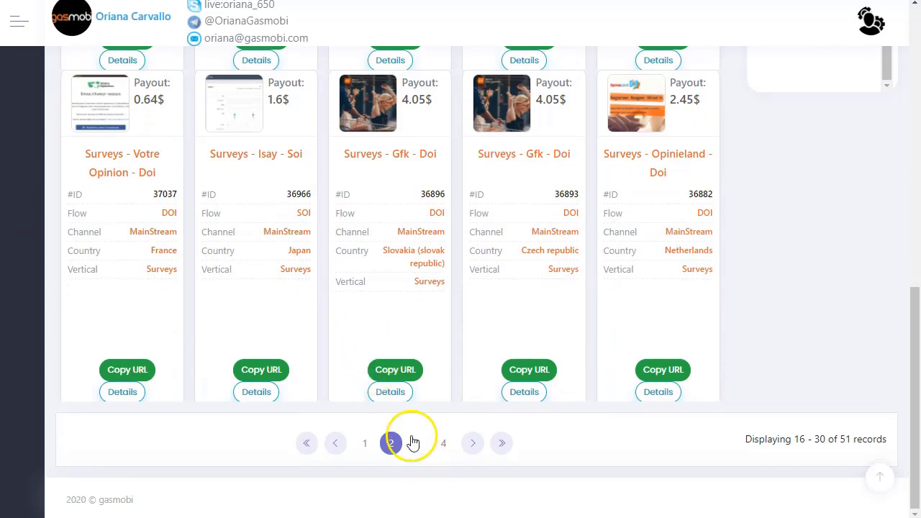
click(412, 443)
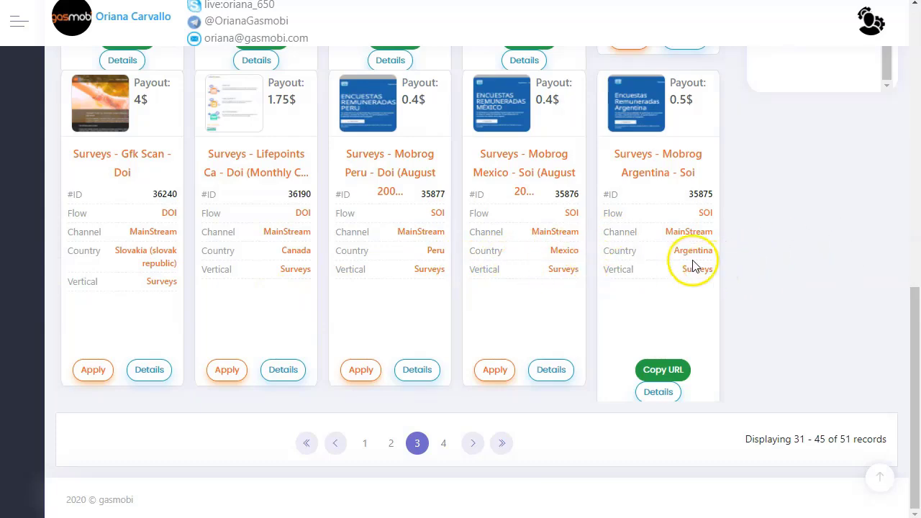
scroll(320, 275, up, 4)
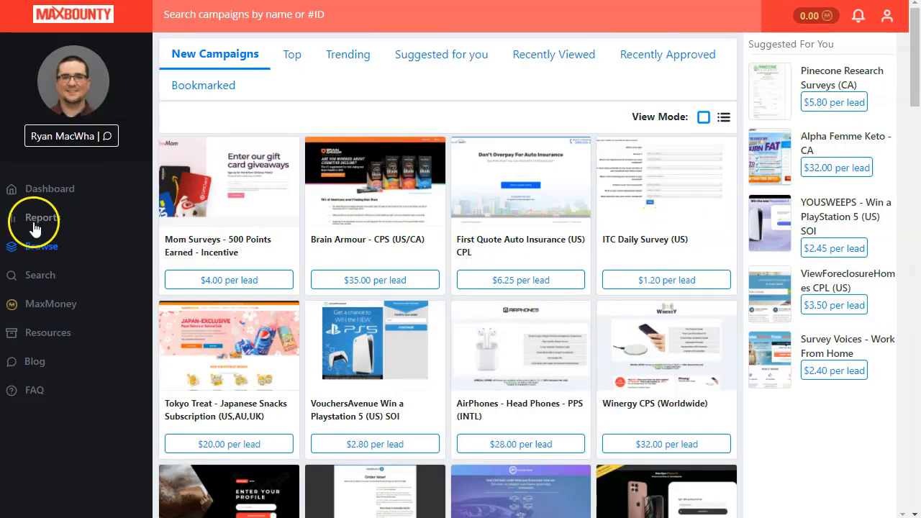
Filter MaxBounty's campaign search to the Surveys (144) category, led by Survey Voices (US) at $2.40.
click(42, 275)
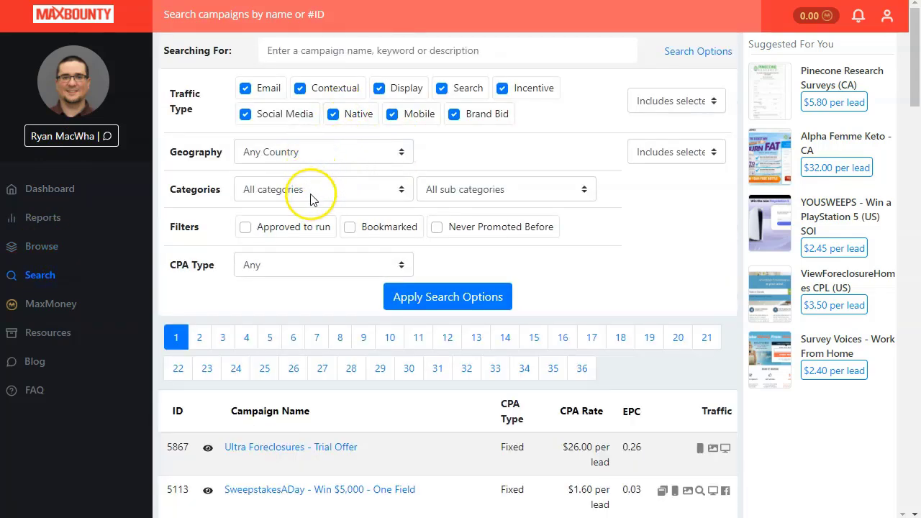
click(255, 189)
scroll(305, 353, down, 1)
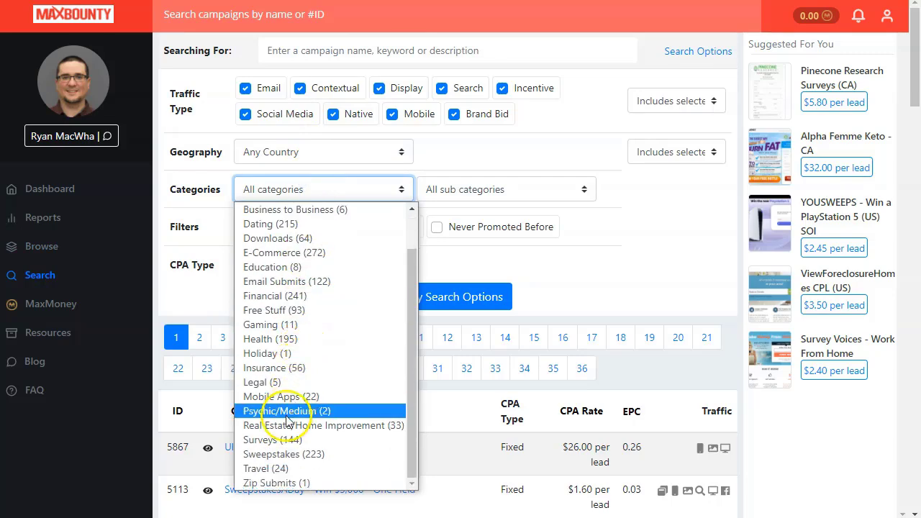
click(277, 439)
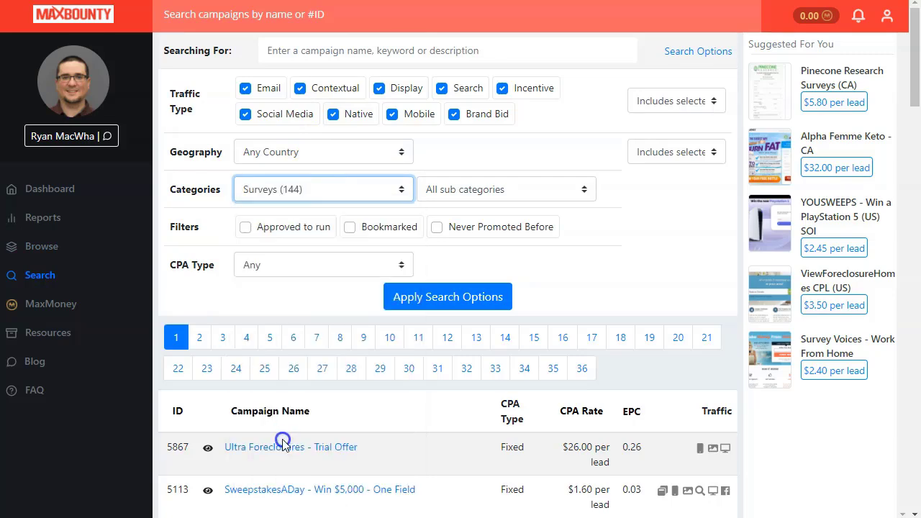
click(446, 299)
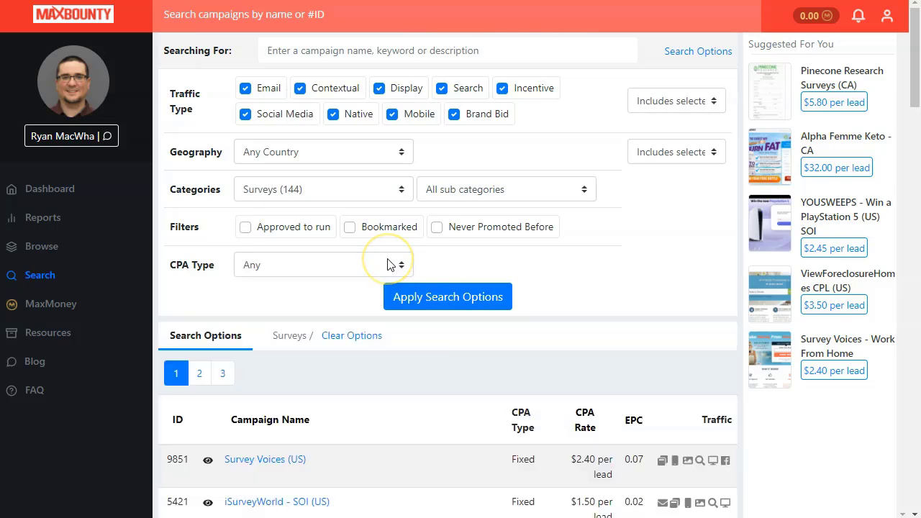
scroll(360, 345, down, 4)
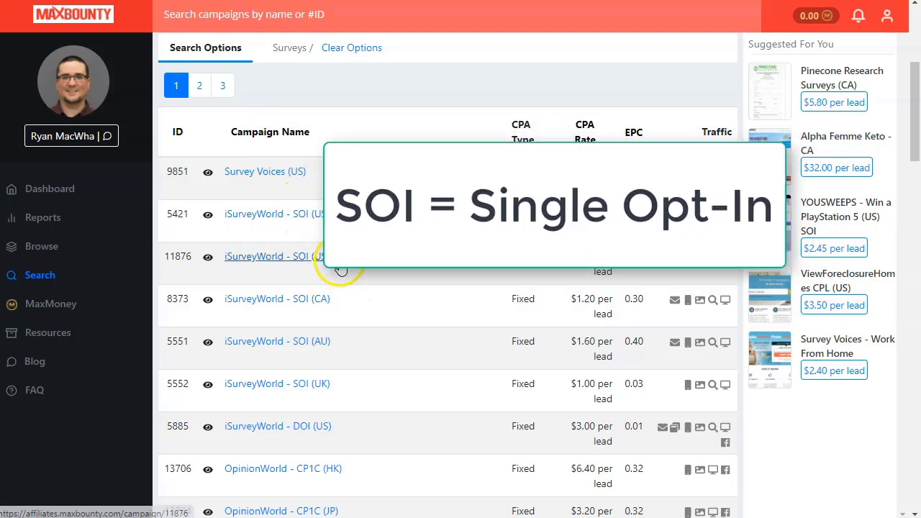
mouse_move(206, 257)
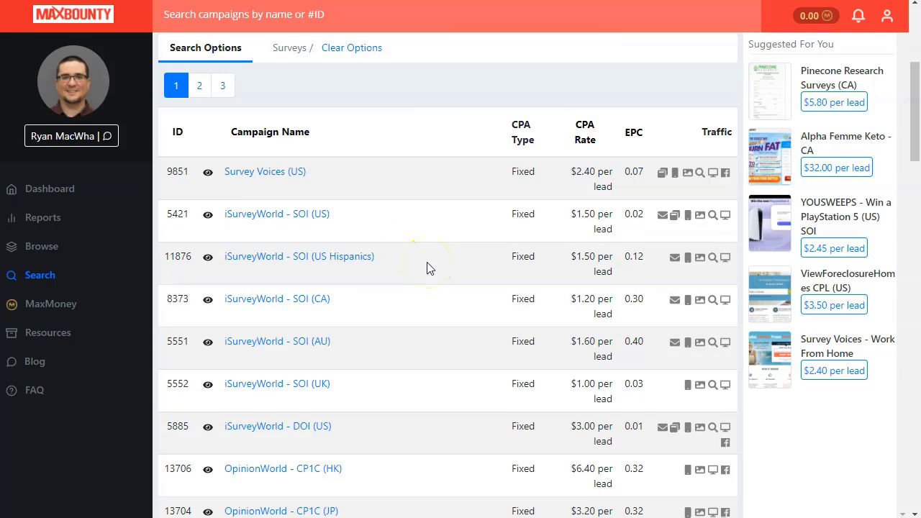
click(277, 259)
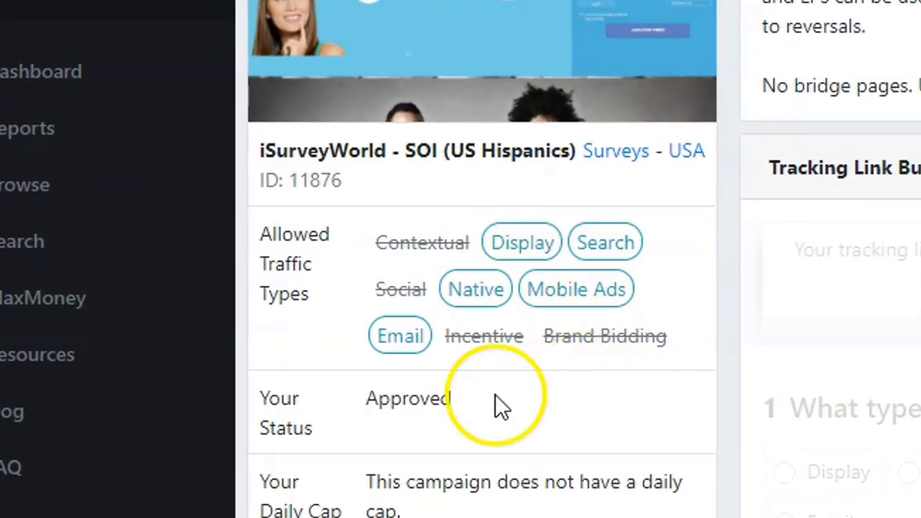
mouse_move(440, 244)
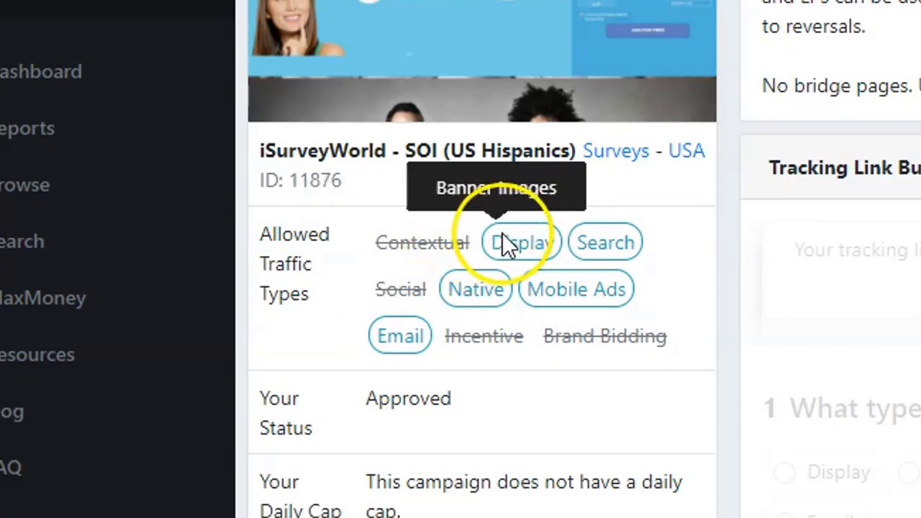
mouse_move(603, 242)
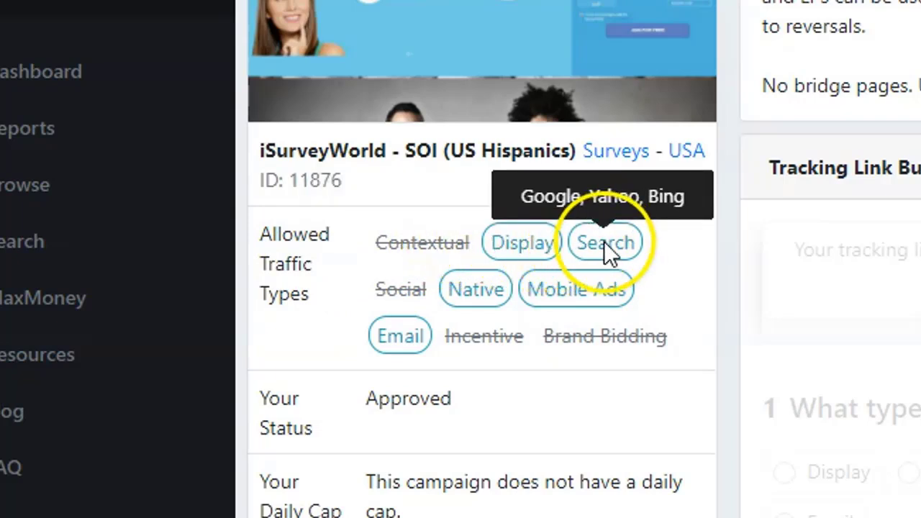
mouse_move(423, 332)
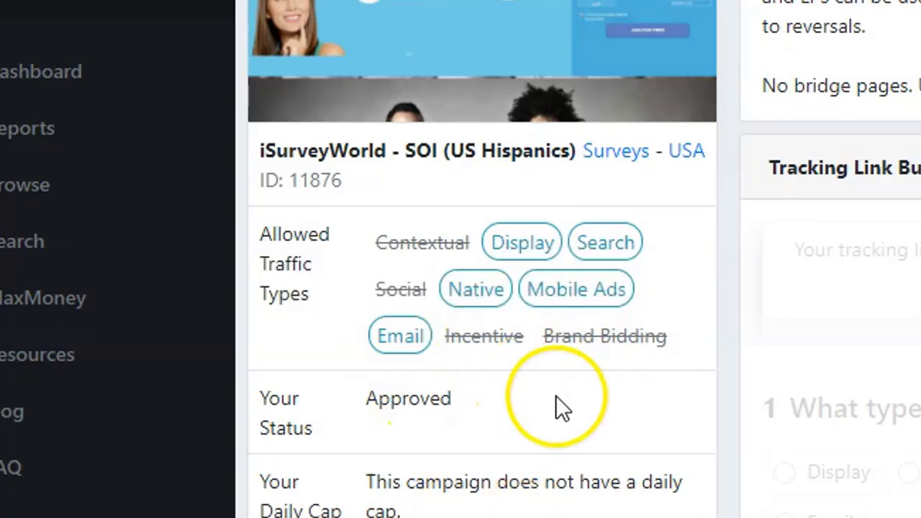
scroll(490, 385, down, 2)
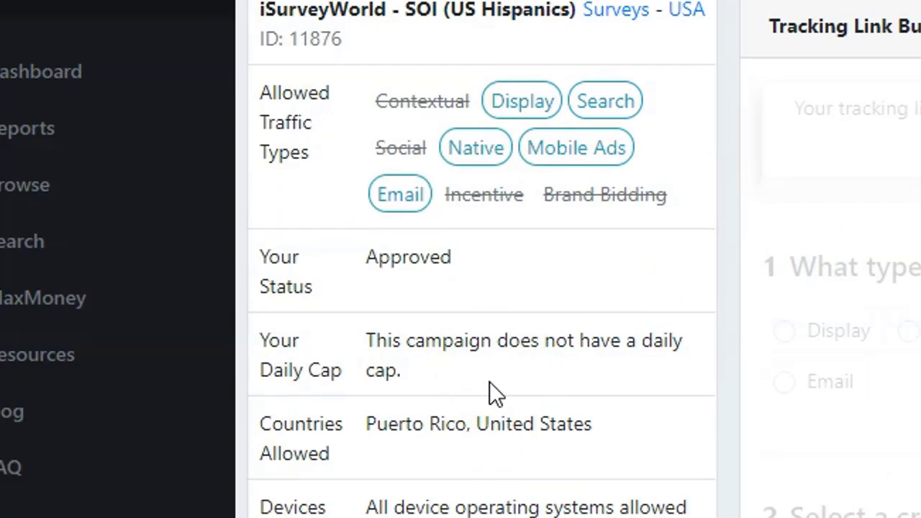
scroll(489, 383, down, 4)
click(491, 398)
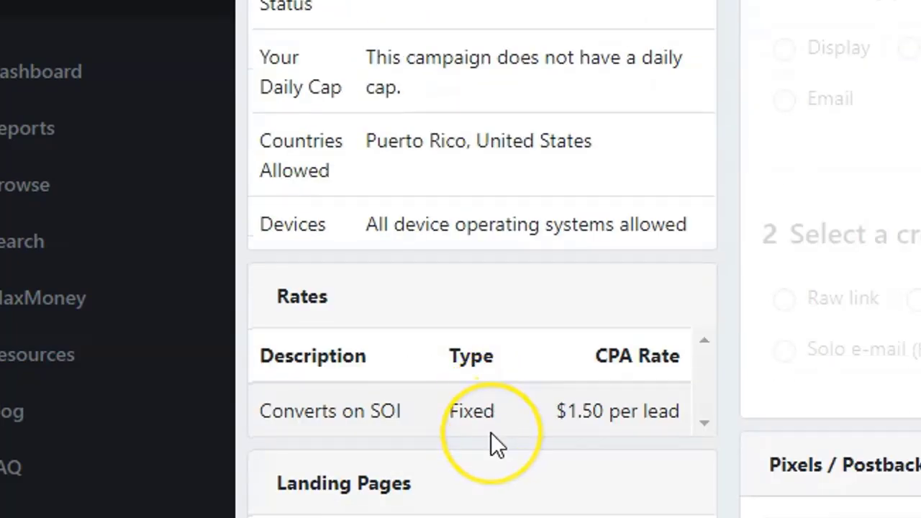
scroll(491, 432, up, 5)
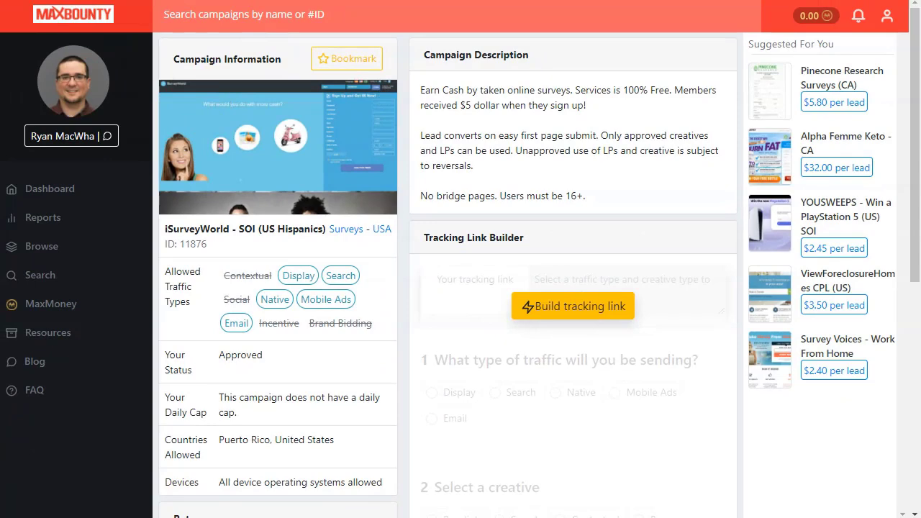
Reload the Surveys campaign results and scroll down to Zen Surveys - Worldwide at $0.80.
click(347, 229)
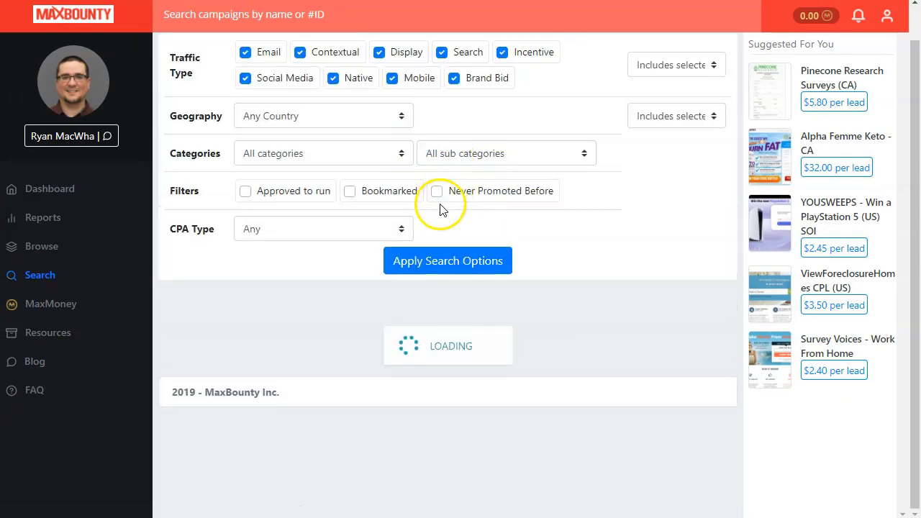
scroll(387, 294, down, 3)
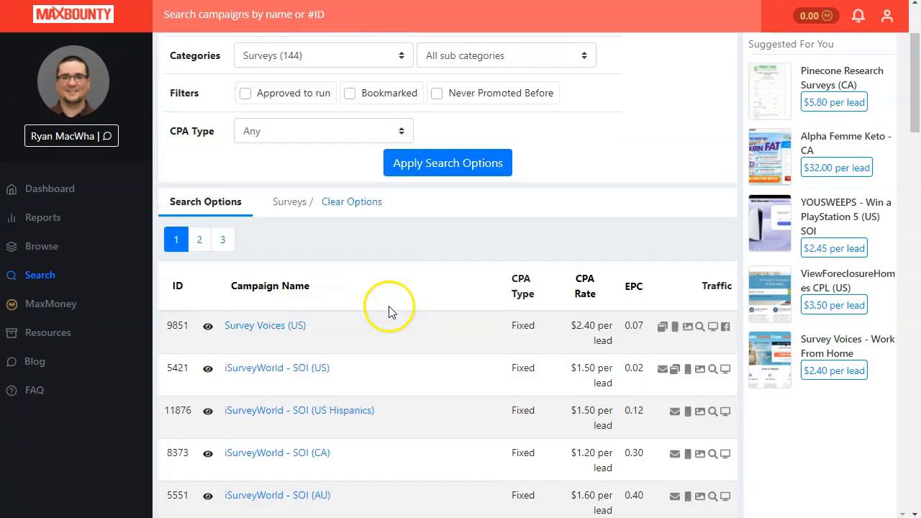
scroll(402, 381, down, 1)
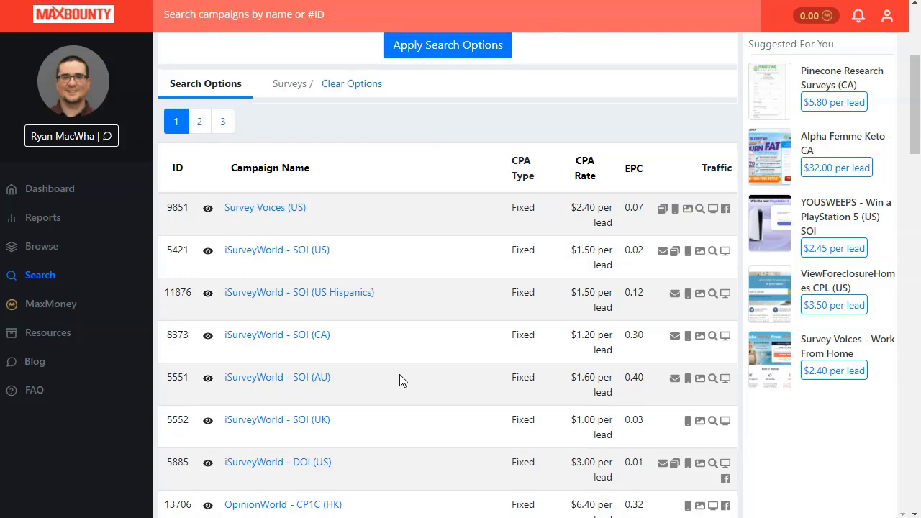
scroll(403, 381, down, 7)
scroll(345, 295, down, 1)
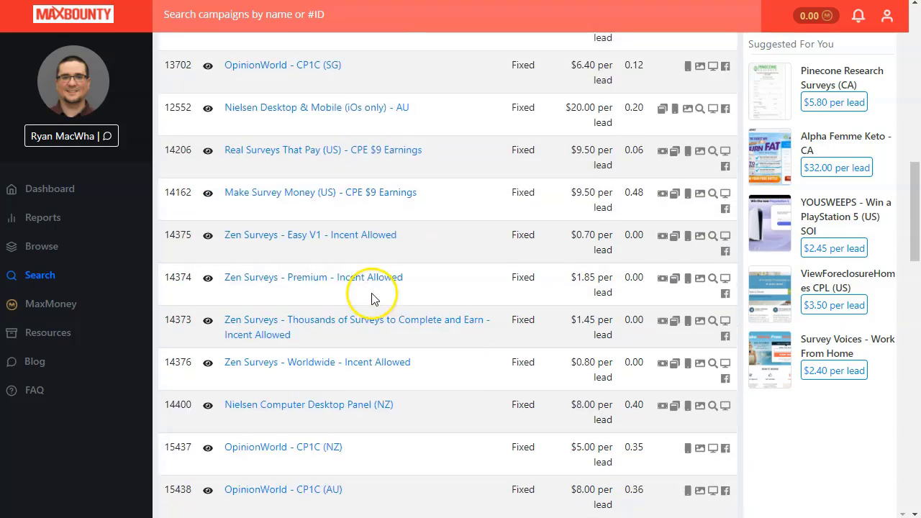
scroll(395, 366, down, 1)
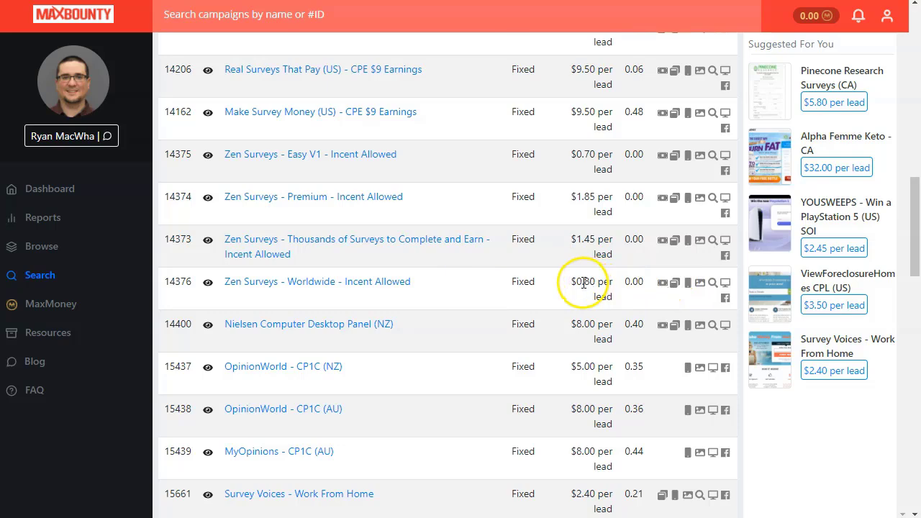
click(323, 282)
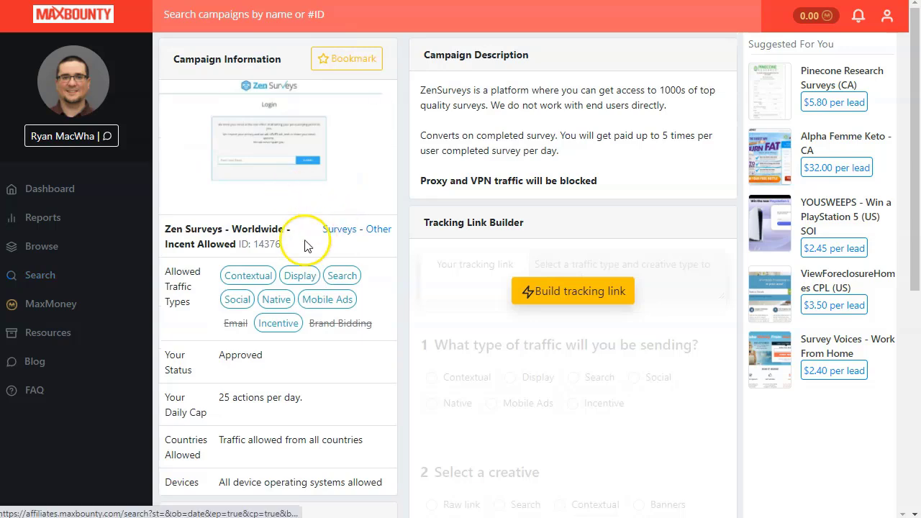
scroll(304, 237, down, 1)
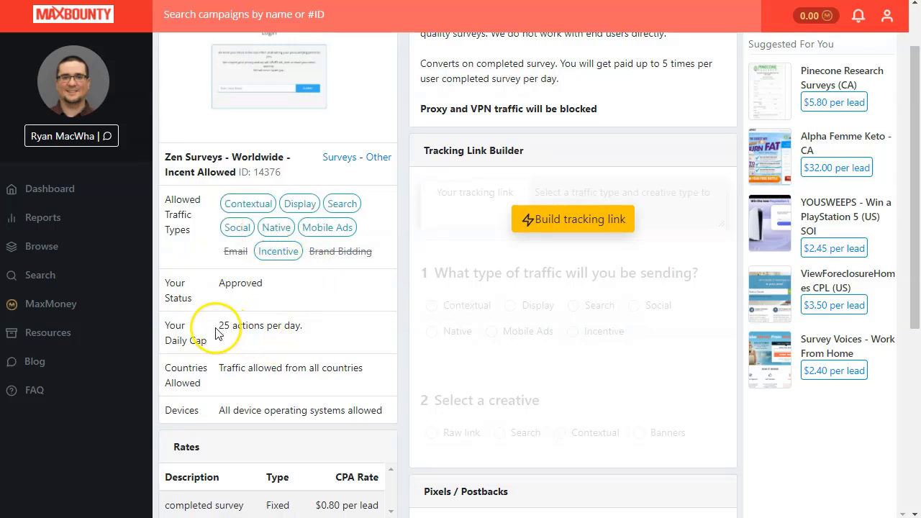
drag(265, 330, 321, 331)
click(321, 332)
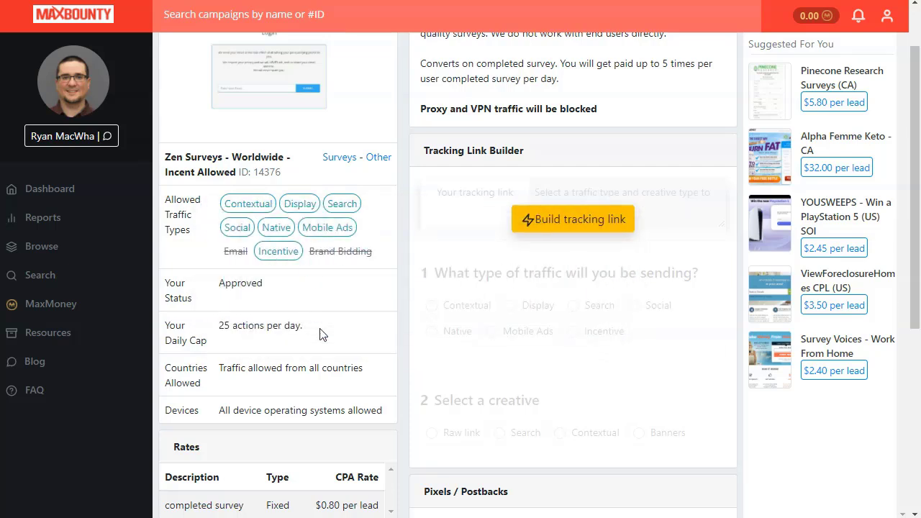
scroll(243, 320, down, 1)
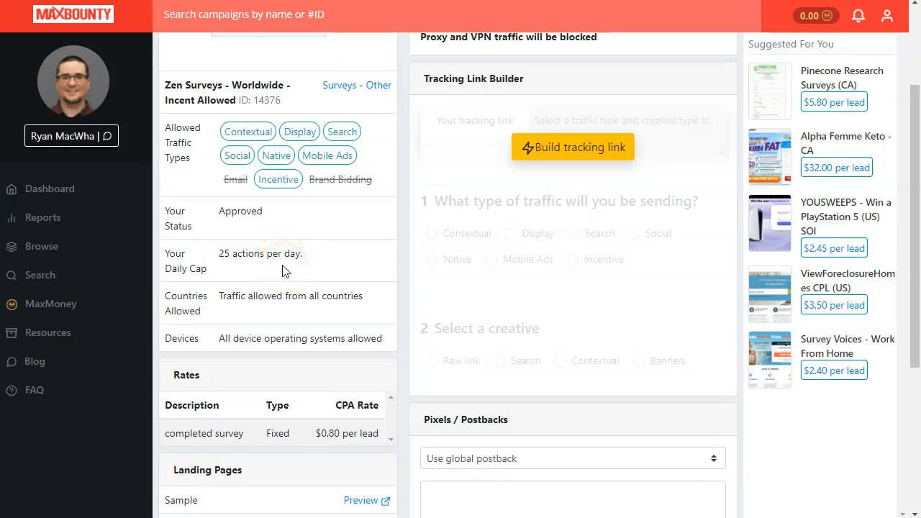
drag(224, 298, 365, 308)
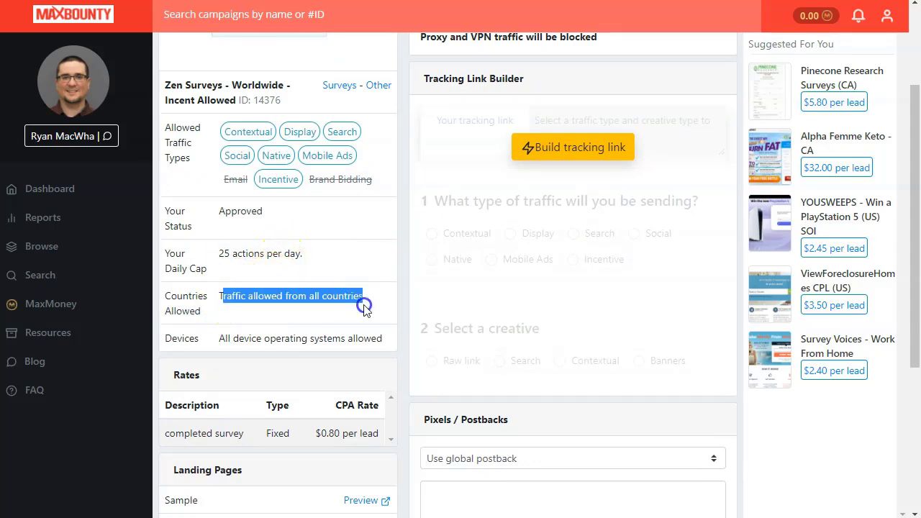
click(287, 296)
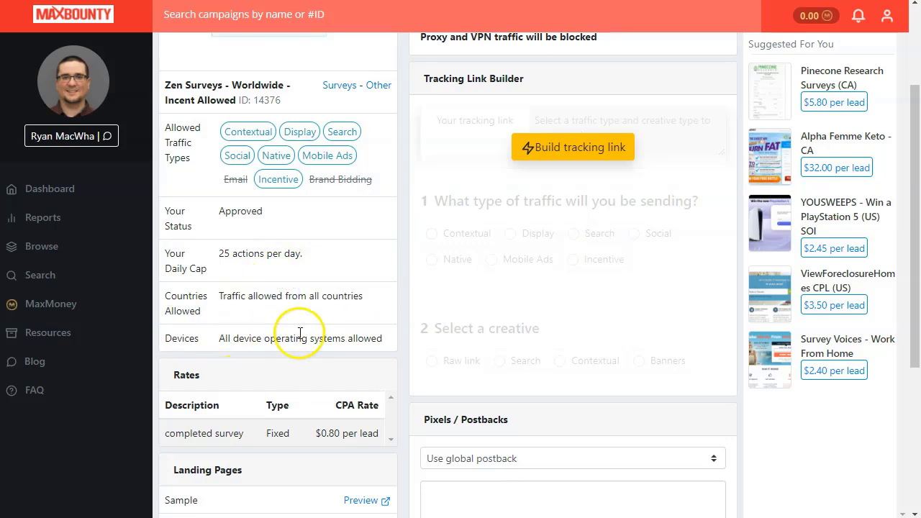
scroll(262, 318, down, 2)
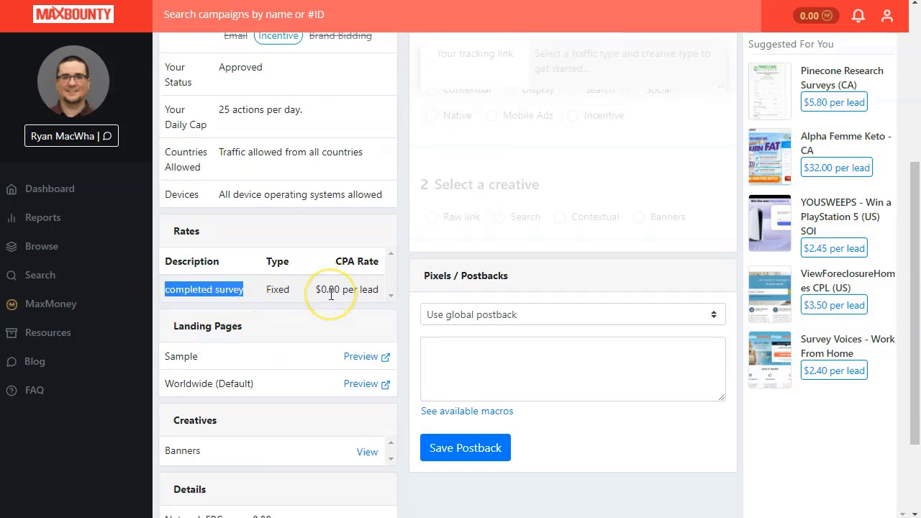
click(261, 333)
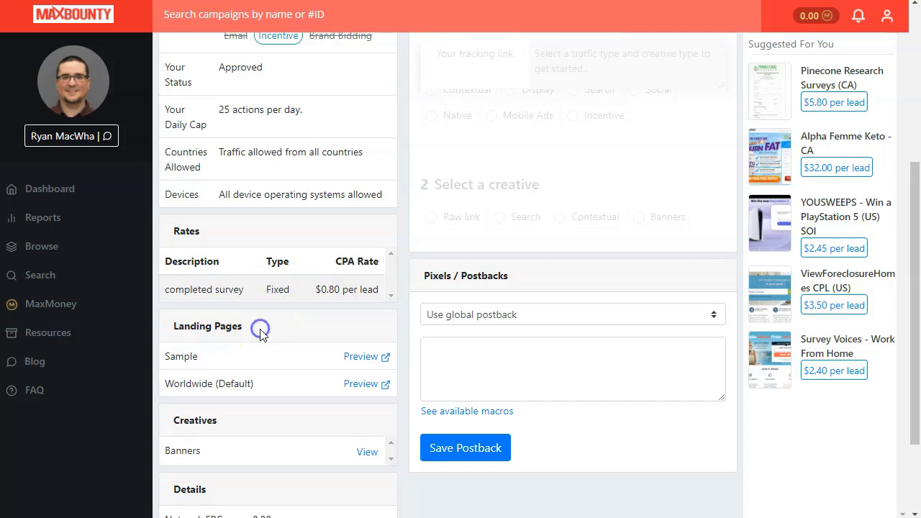
click(373, 358)
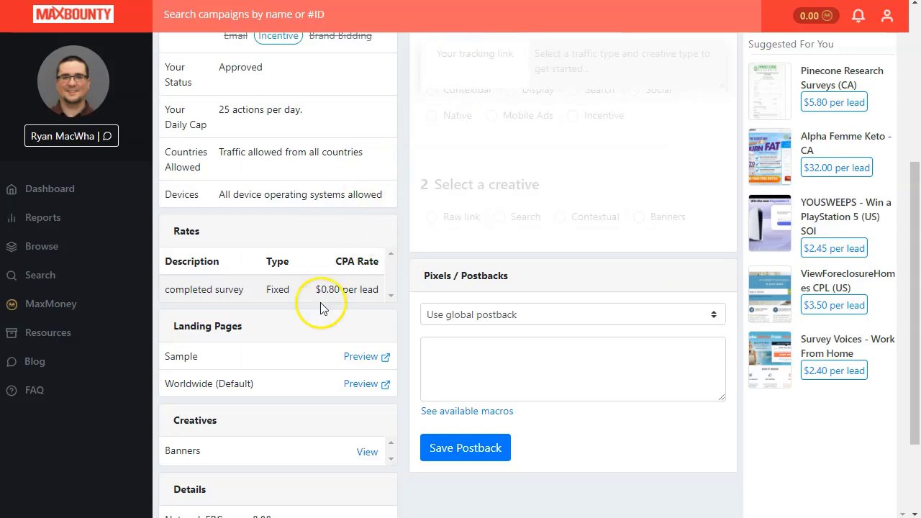
scroll(314, 301, up, 4)
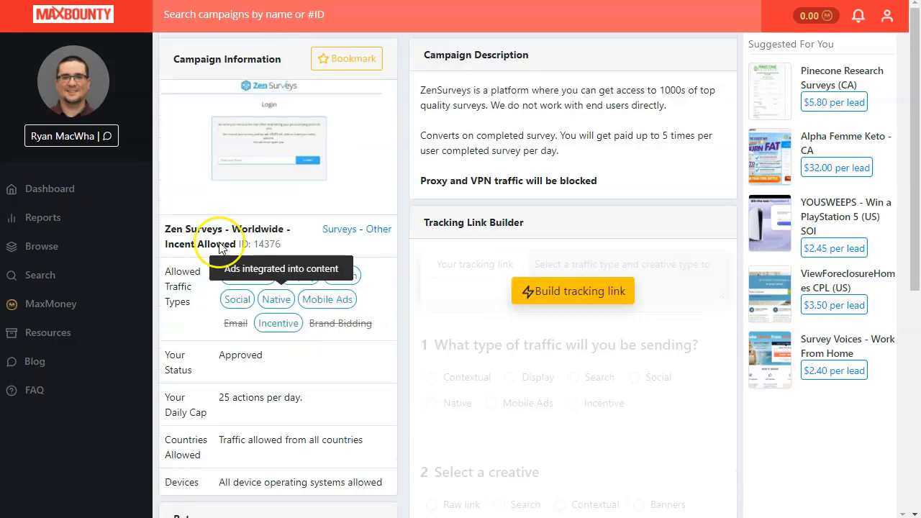
click(339, 229)
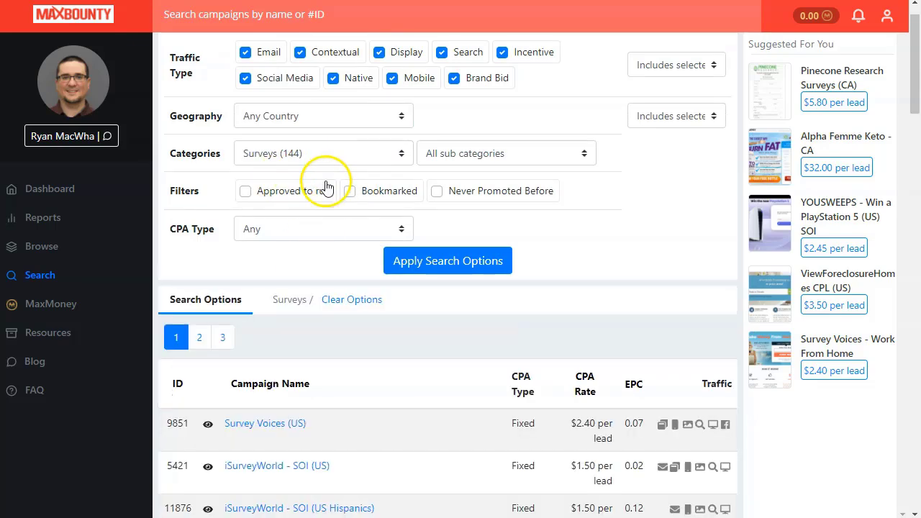
Search MaxBounty for 'inboxdollars', returning InboxDollars - US ($2.80) and InboxDollars (Email Only) ($1.60).
scroll(323, 298, down, 3)
scroll(432, 308, down, 10)
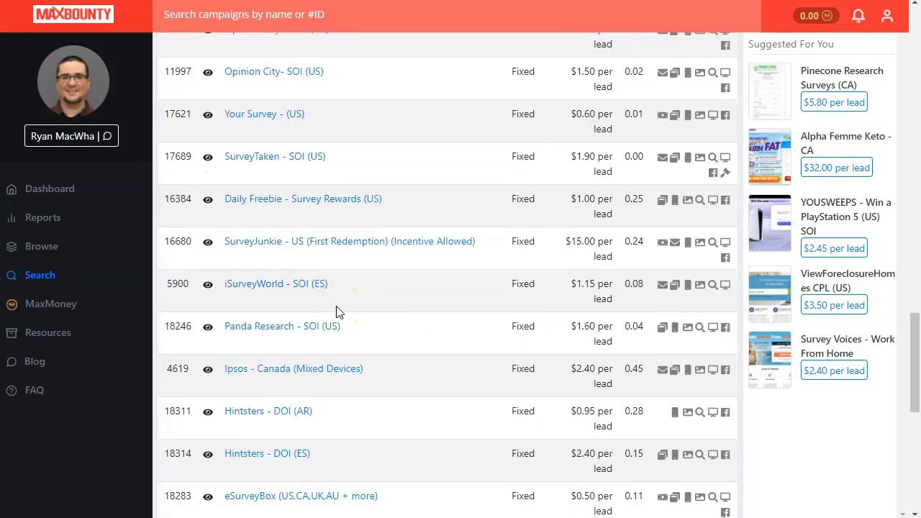
scroll(336, 344, down, 6)
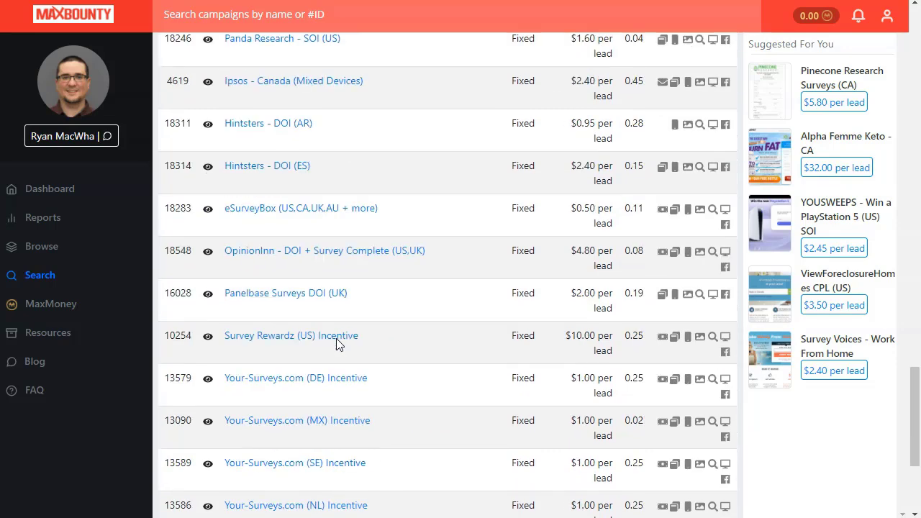
scroll(338, 348, down, 2)
scroll(339, 349, up, 20)
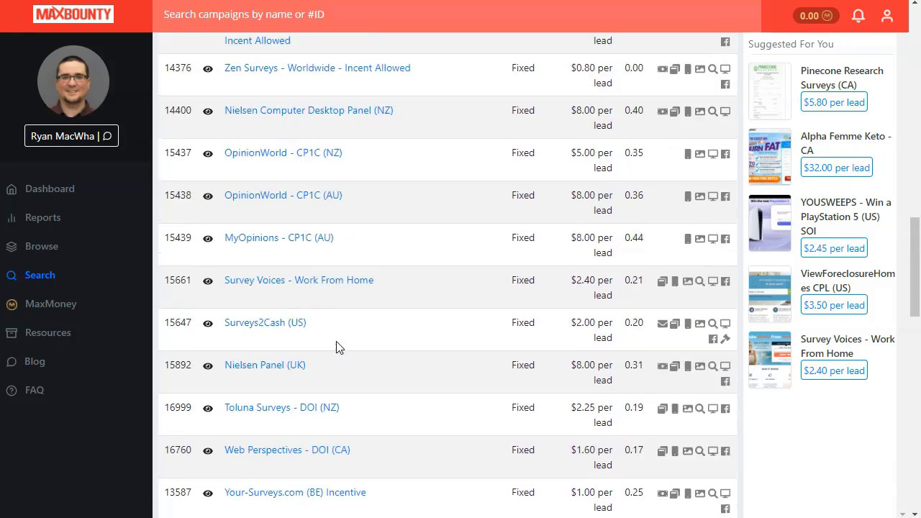
scroll(336, 345, up, 1)
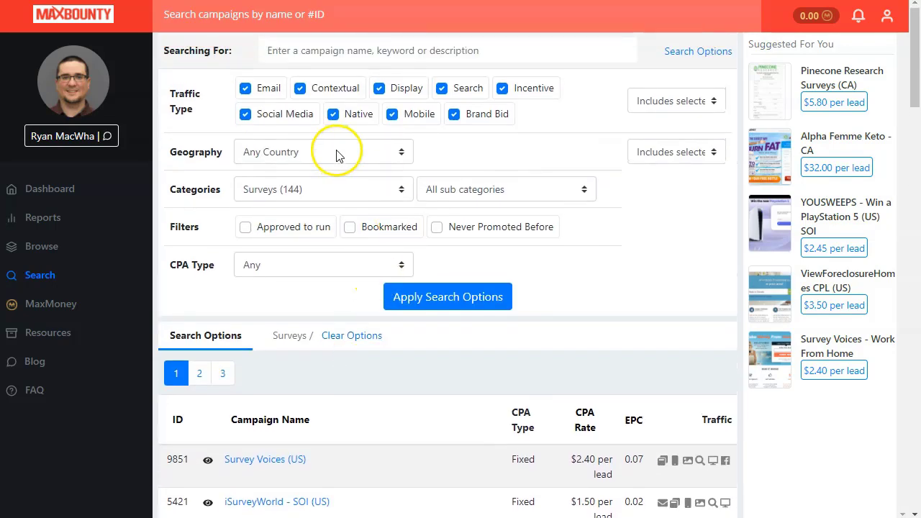
click(483, 55)
text(inboxdollars)
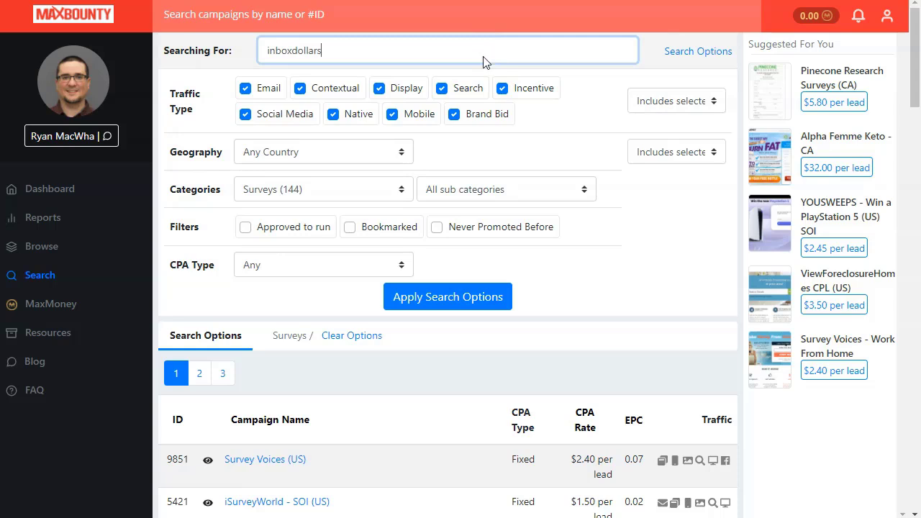
key(Return)
scroll(373, 426, down, 1)
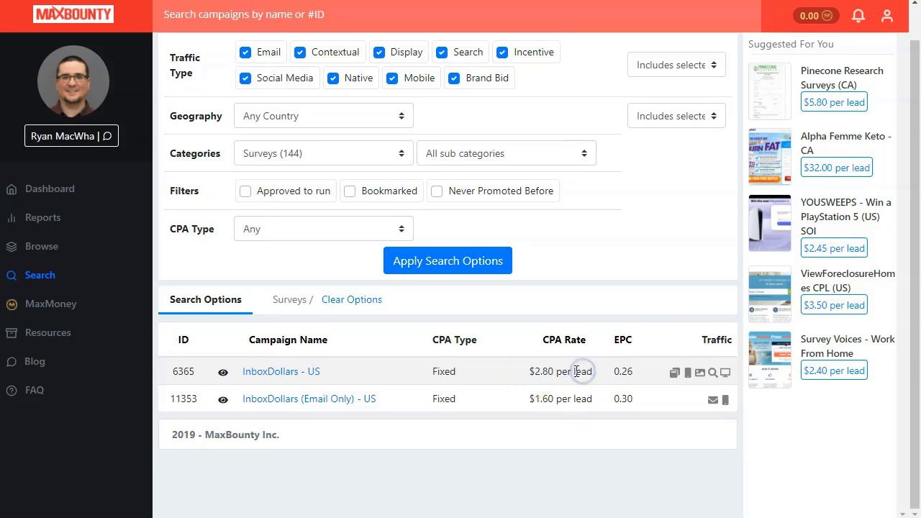
click(280, 372)
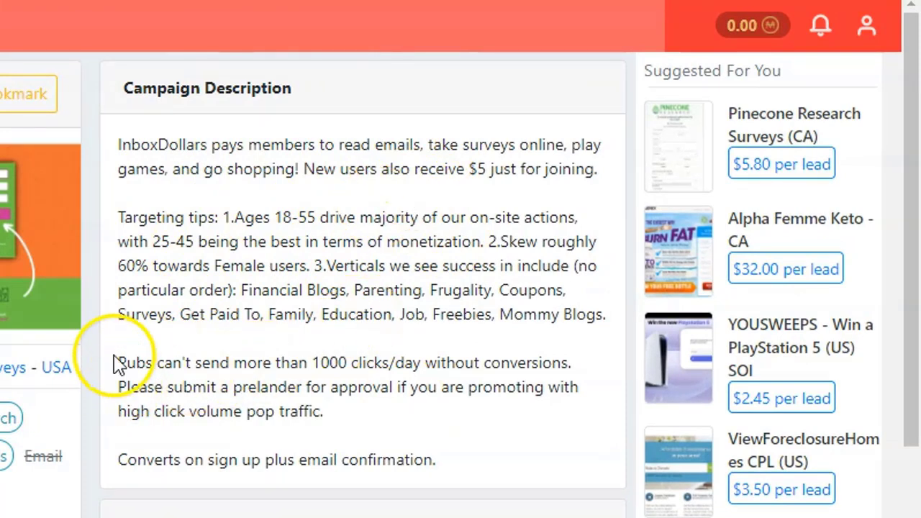
drag(274, 364, 429, 397)
click(249, 394)
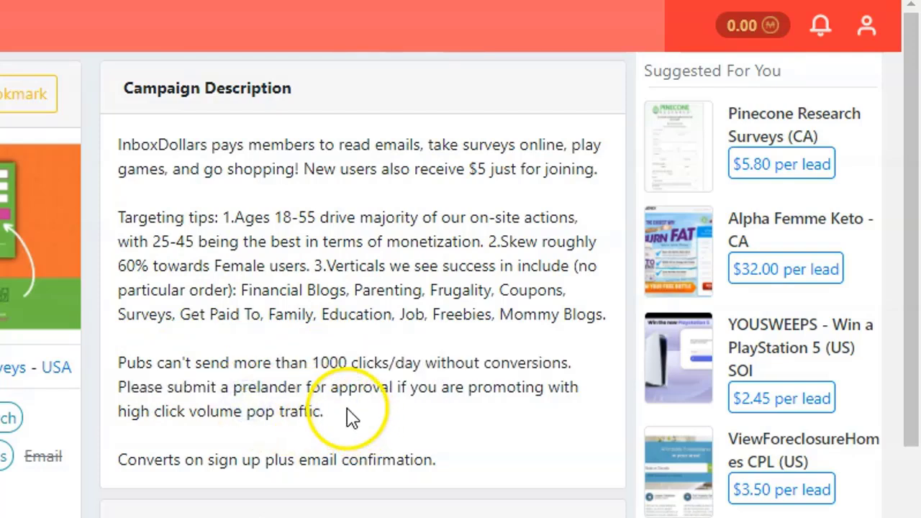
drag(119, 459, 433, 462)
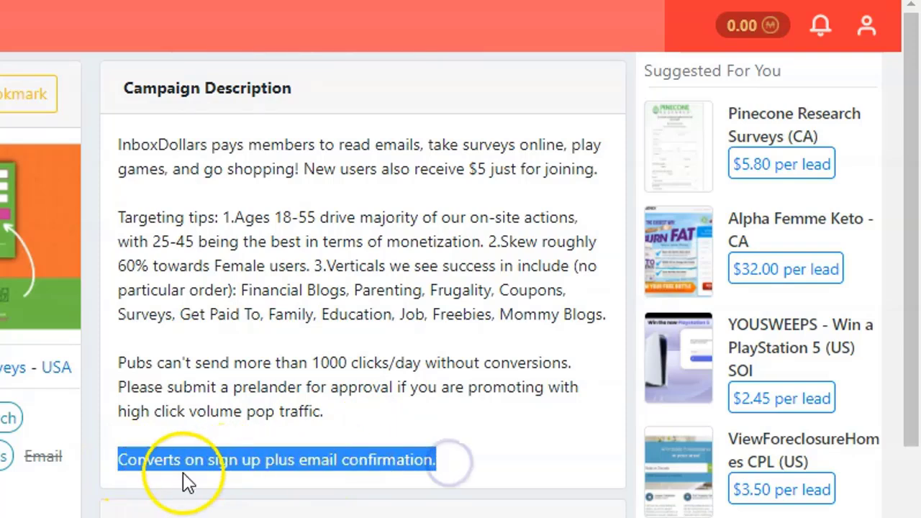
drag(185, 468, 403, 466)
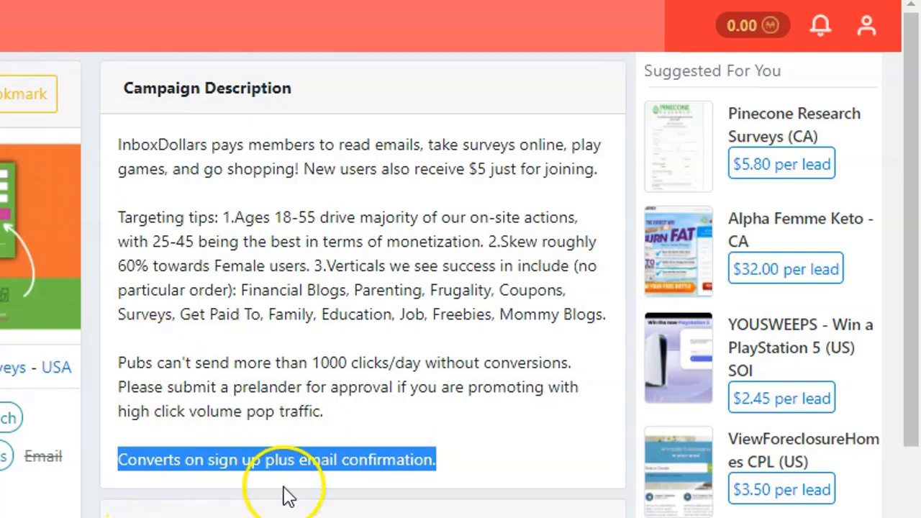
scroll(374, 488, down, 3)
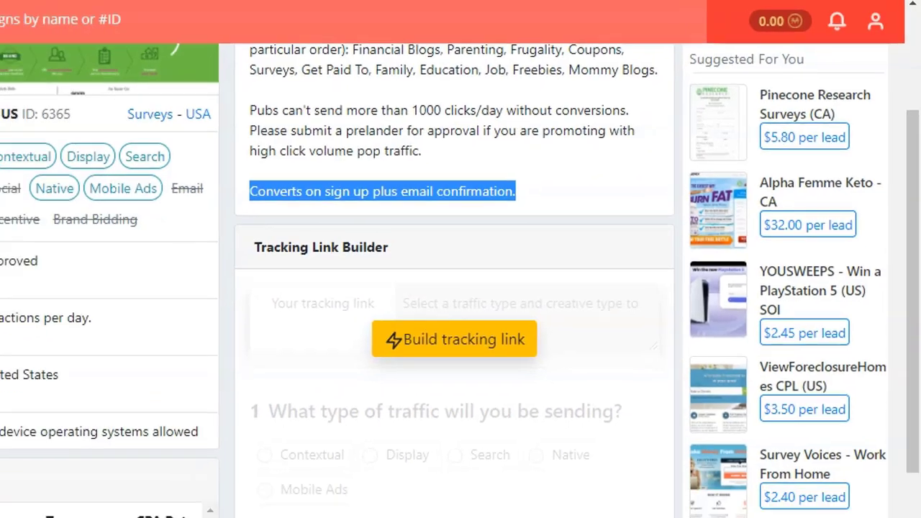
scroll(339, 426, down, 3)
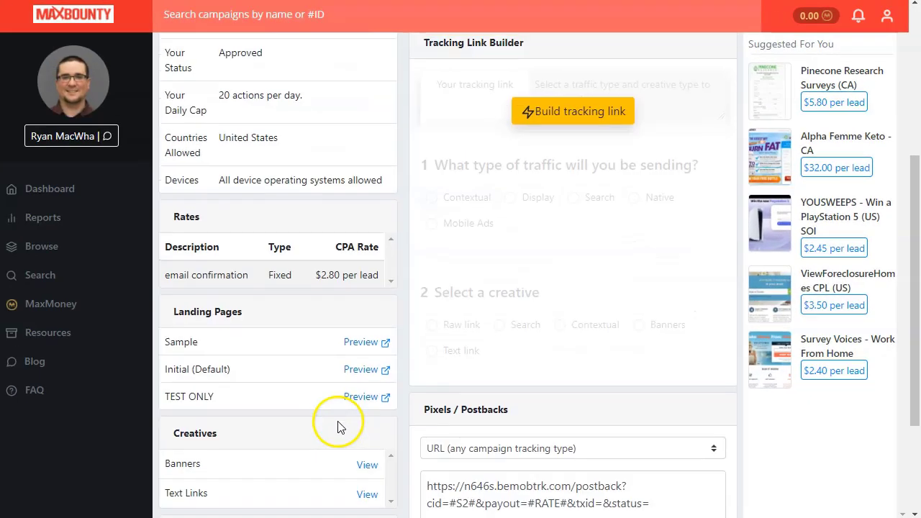
scroll(317, 400, down, 3)
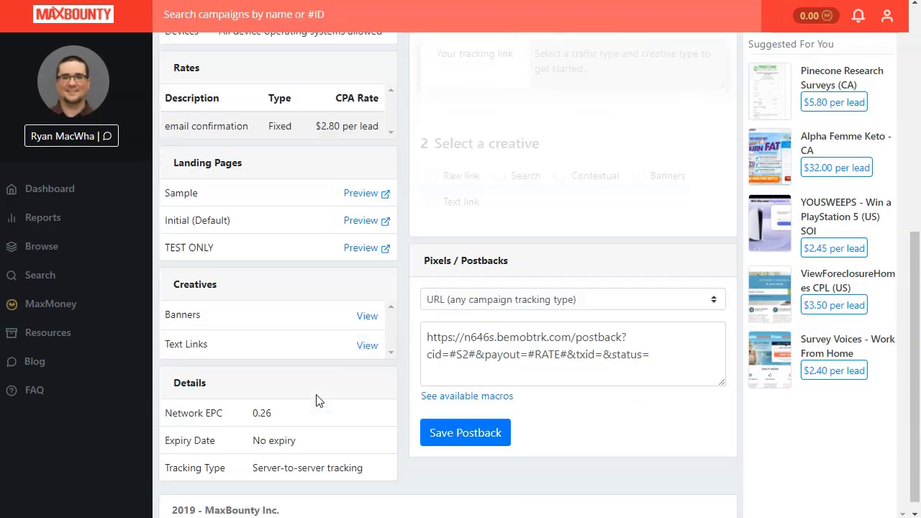
scroll(491, 333, up, 4)
scroll(491, 333, down, 4)
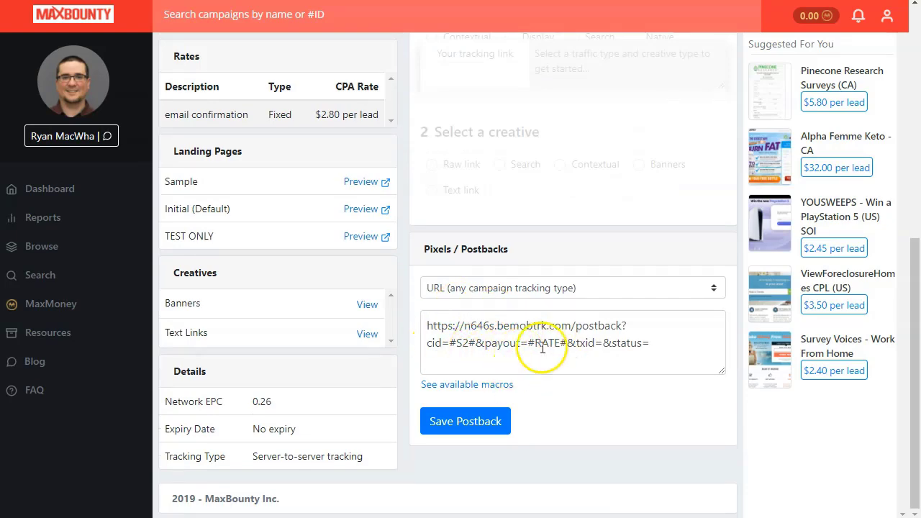
scroll(540, 350, up, 5)
scroll(541, 345, up, 1)
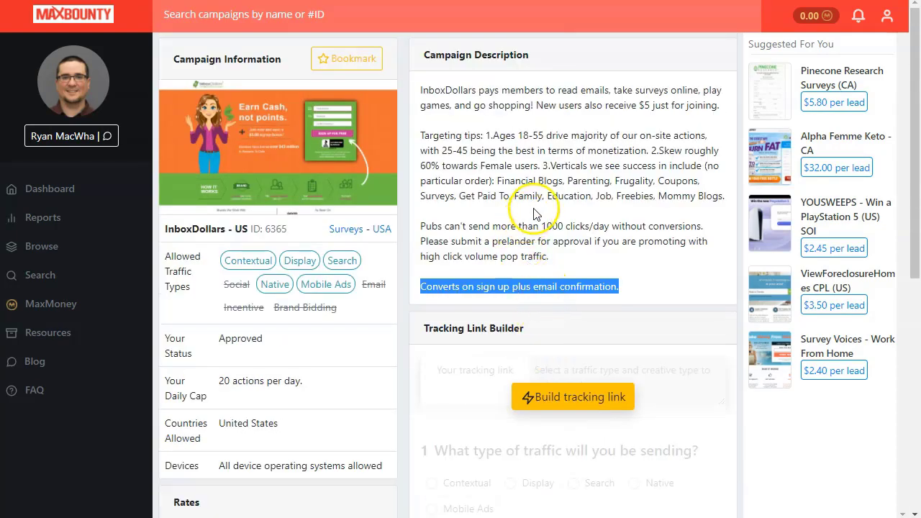
drag(493, 136, 580, 135)
click(582, 150)
click(424, 152)
click(573, 169)
drag(542, 164, 545, 193)
click(545, 195)
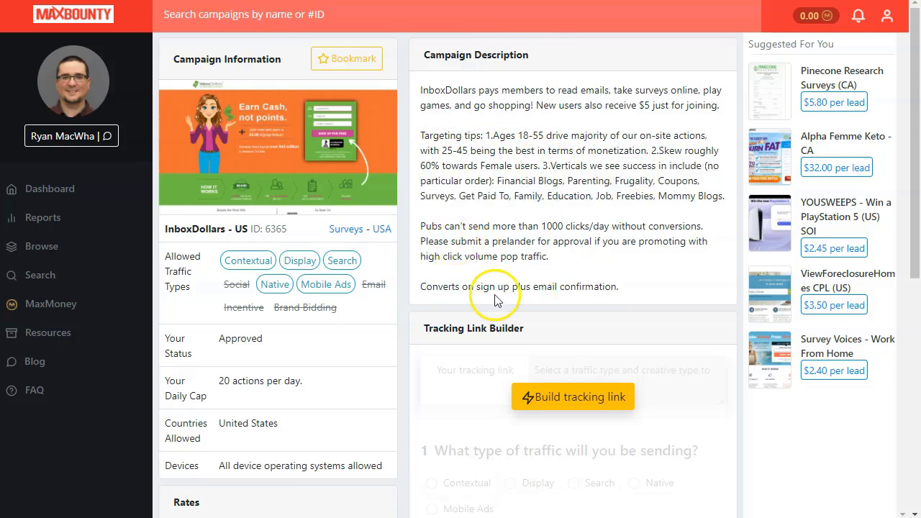
drag(423, 291, 598, 284)
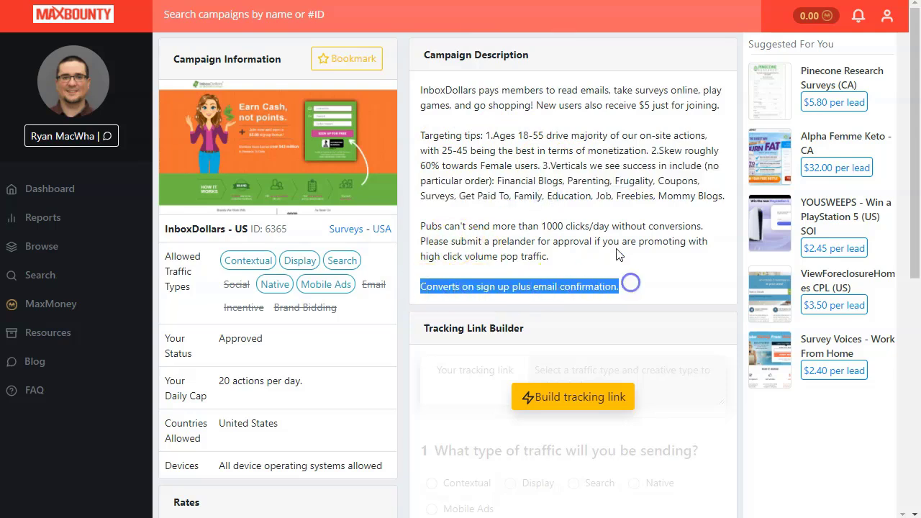
click(582, 187)
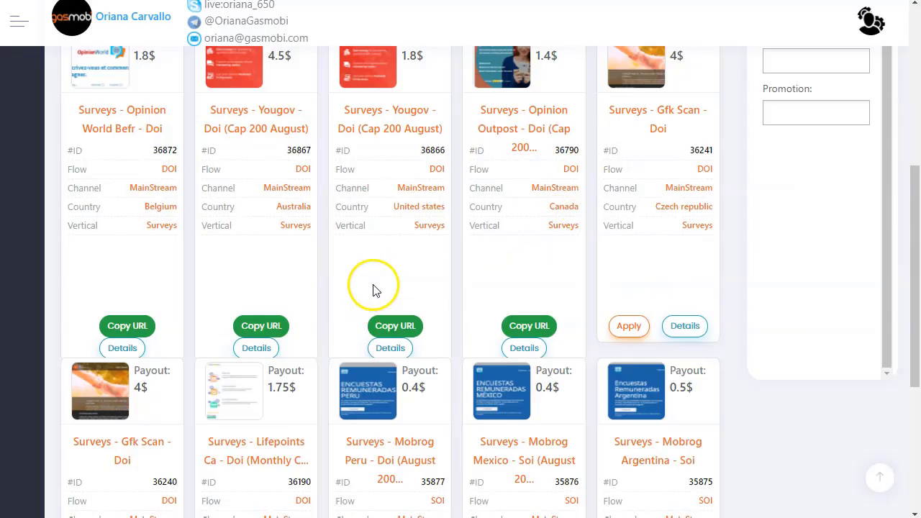
scroll(367, 295, down, 3)
scroll(382, 366, up, 9)
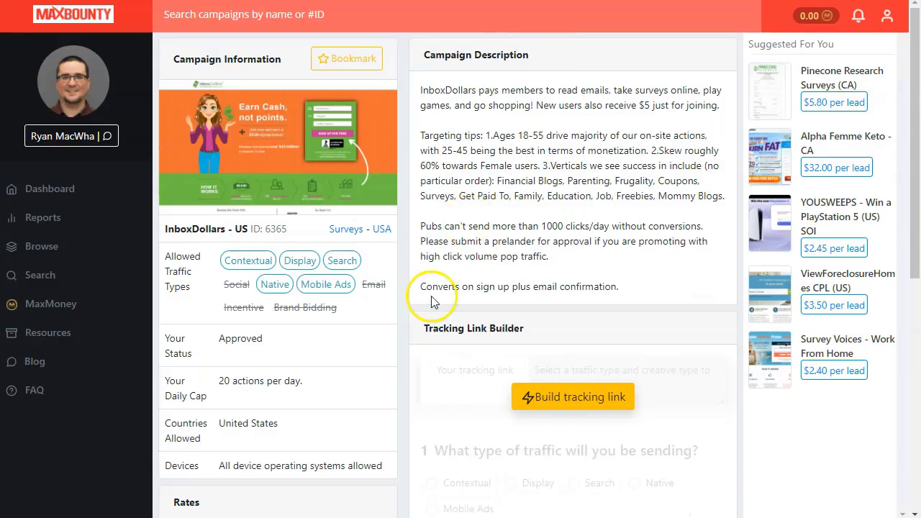
Build an InboxDollars tracking link with Contextual traffic and the Raw link creative.
click(566, 404)
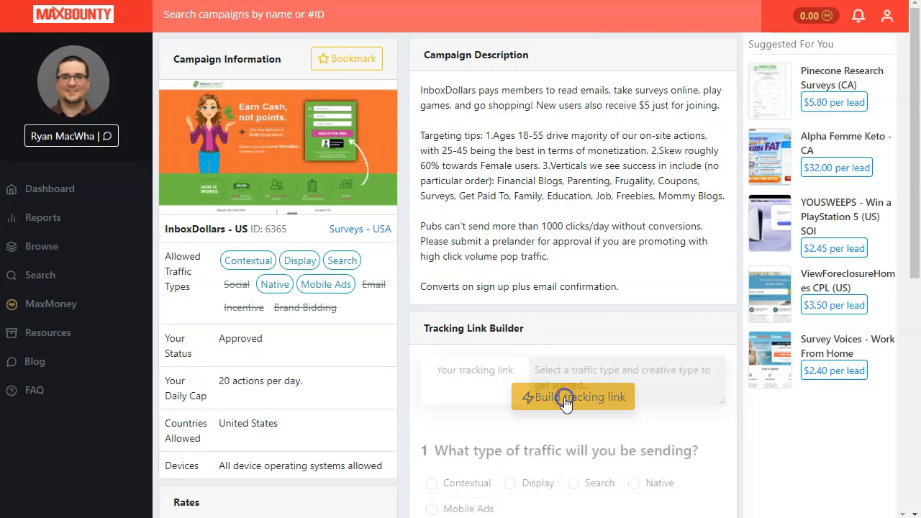
scroll(566, 395, down, 2)
click(463, 351)
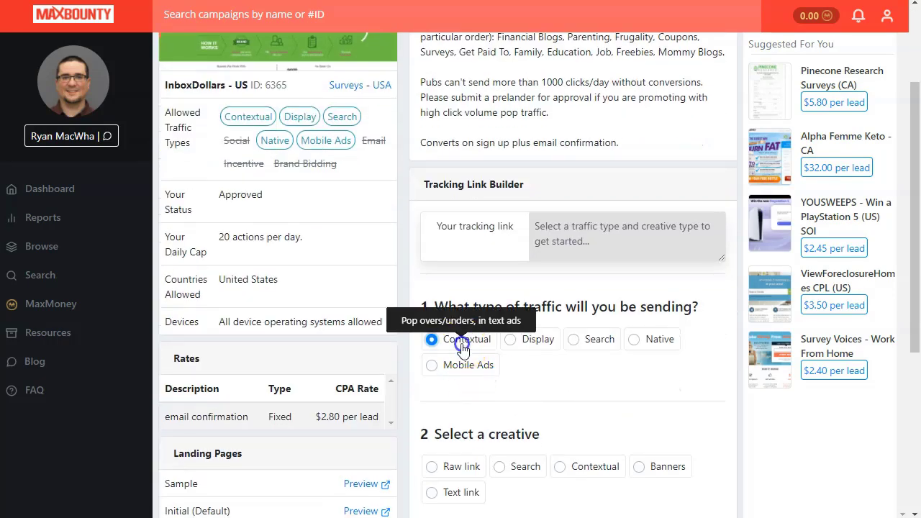
scroll(468, 338, down, 2)
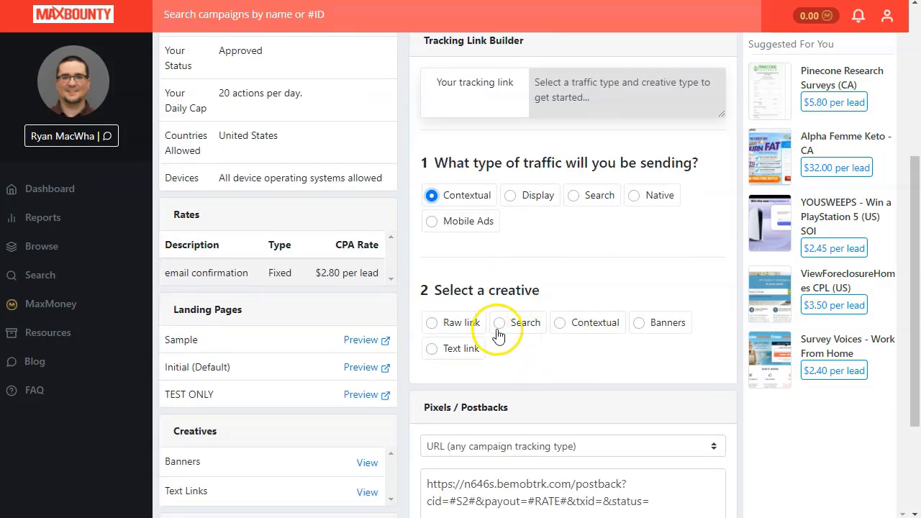
click(461, 324)
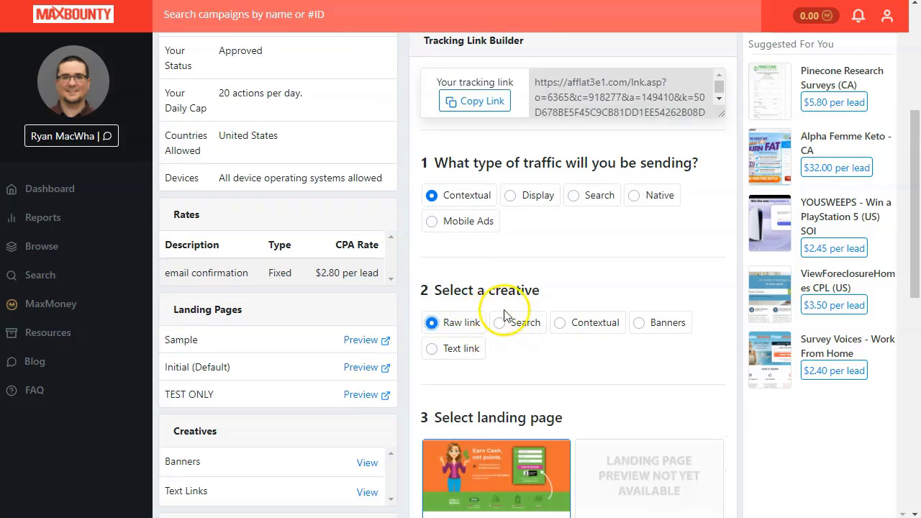
scroll(554, 286, down, 3)
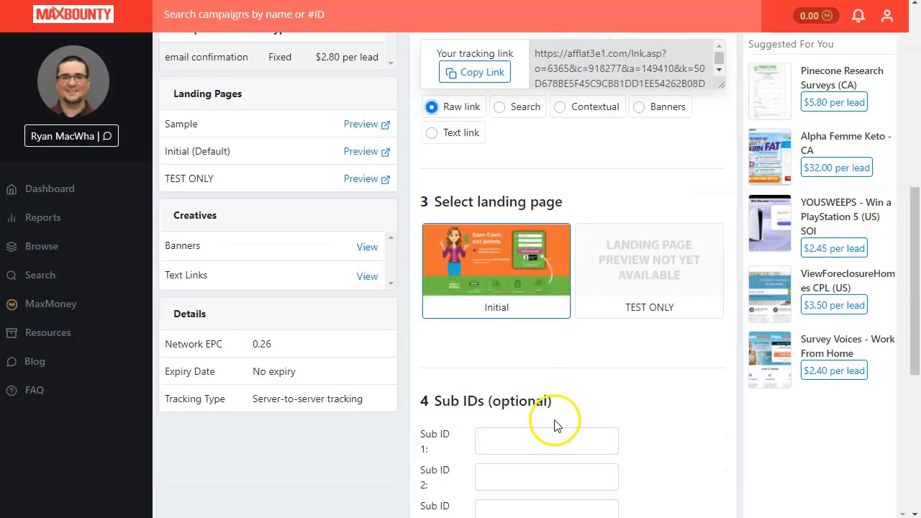
scroll(555, 422, down, 2)
Enter Sub ID yt and copy the generated tracking link.
click(523, 299)
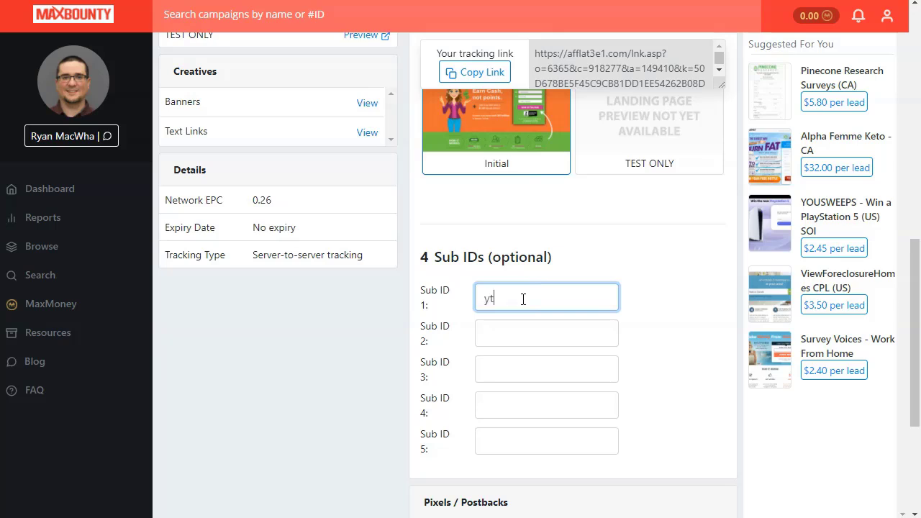
scroll(701, 401, down, 3)
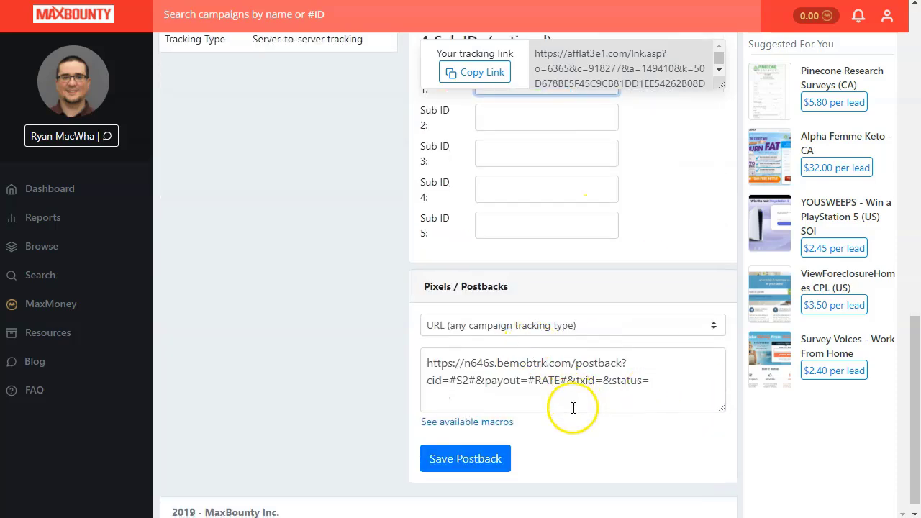
click(691, 372)
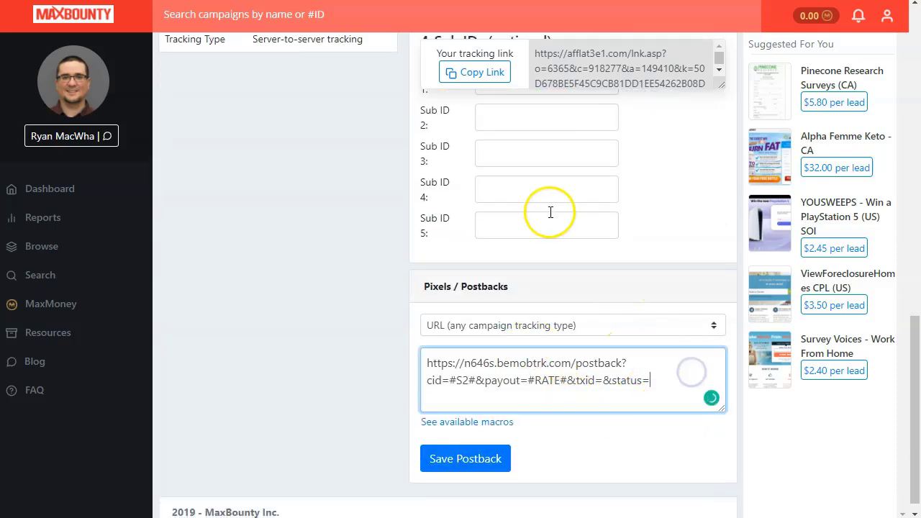
scroll(555, 229, up, 10)
click(492, 247)
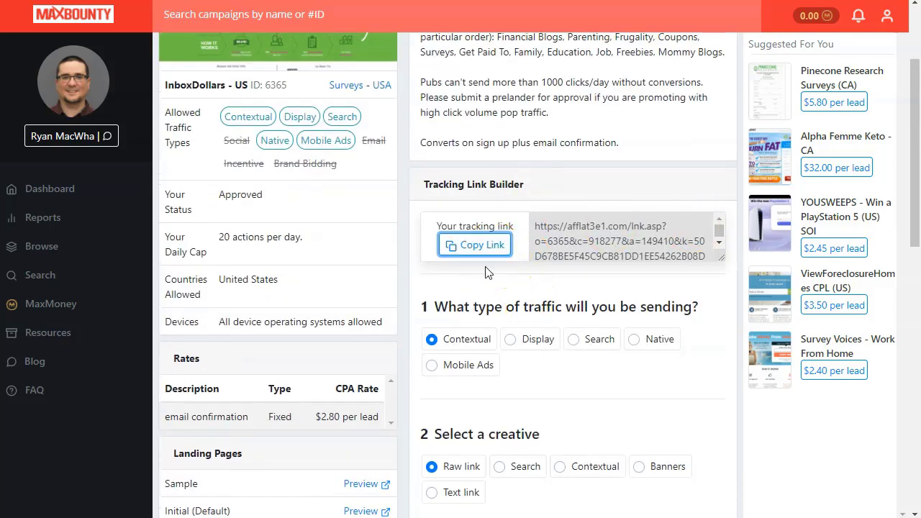
click(501, 257)
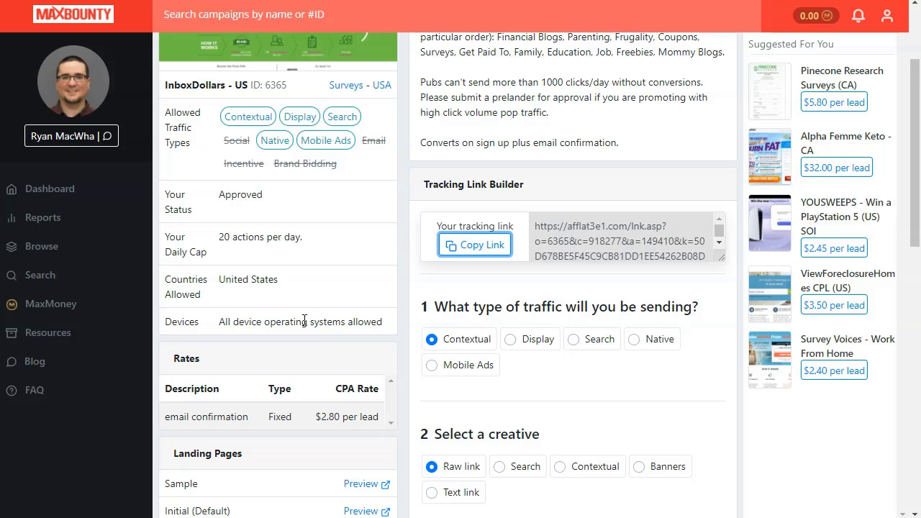
click(480, 248)
In a new Notepad++ note, write 'inboxdollar - maxbounty - ' followed by the pasted tracking link.
mouse_move(72, 517)
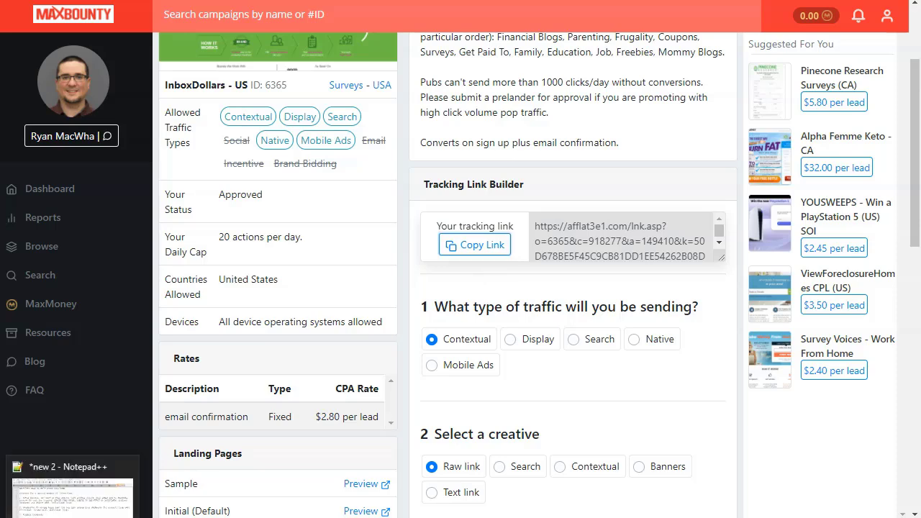
click(72, 496)
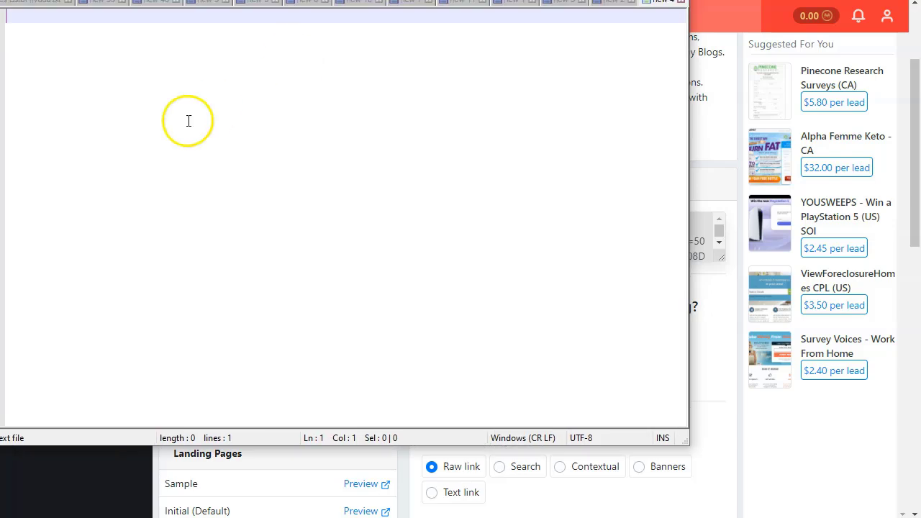
text(inboxdollar - maxbounty)
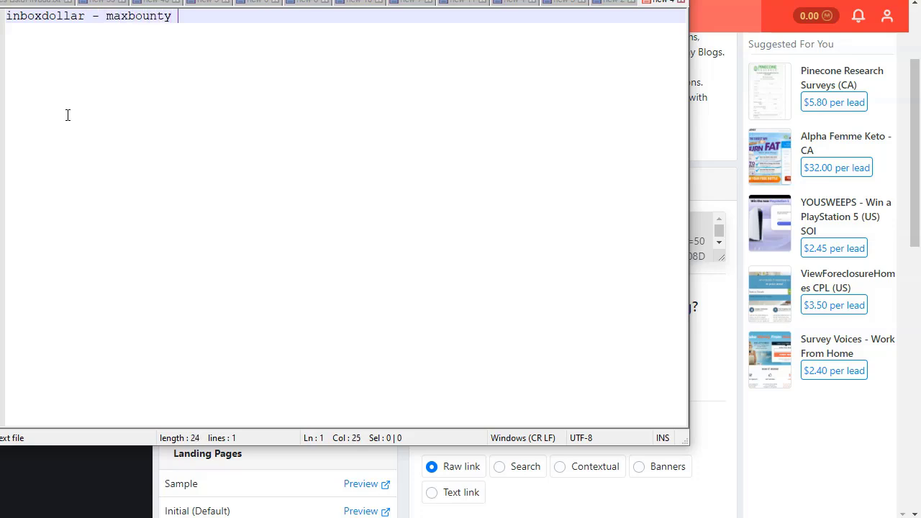
text(https://afflat3e1.com/lnk.asp?o=6365&c=918277&a=149410&k=50D678BE5F45C9CB81DD1EE54262B08D&l=5077&s1=yt)
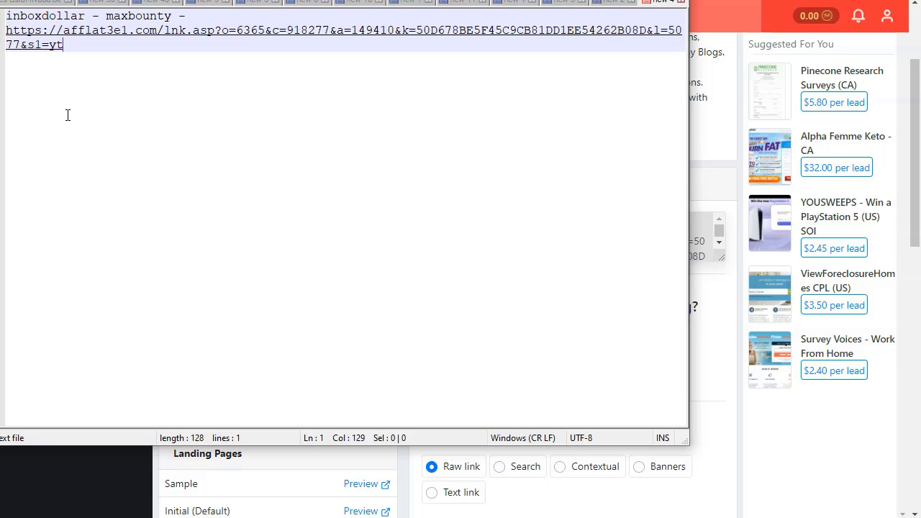
key(Return)
key(Return)
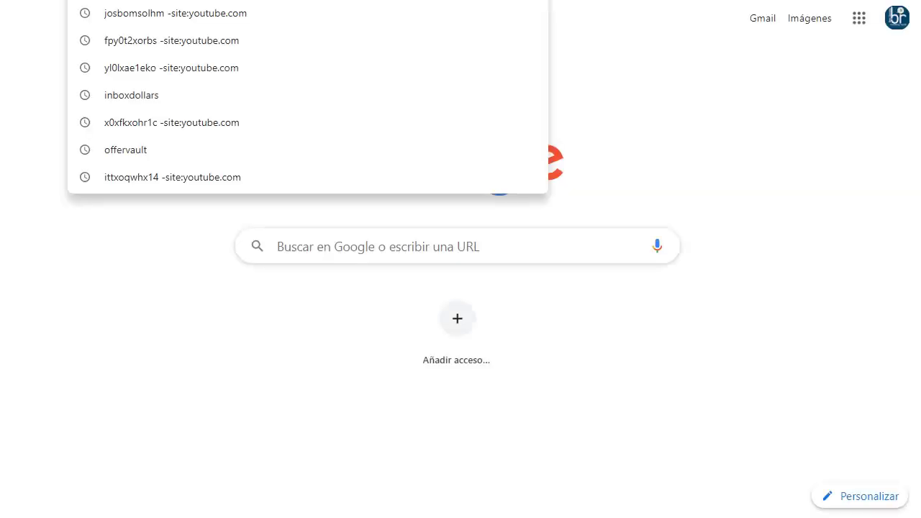
Open the xoxo.adsfb.pw shortener and paste the InboxDollars tracking link to shorten.
text(xoxo)
key(Return)
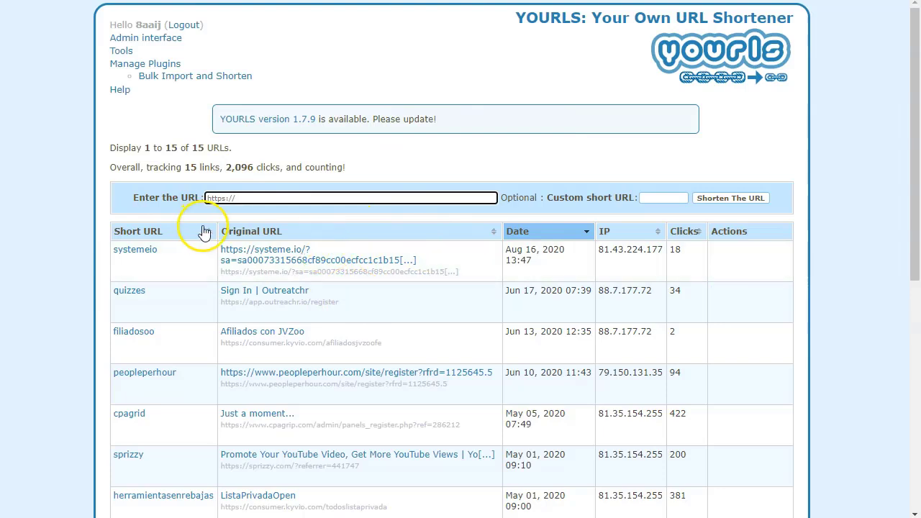
click(255, 201)
key(ctrl+v)
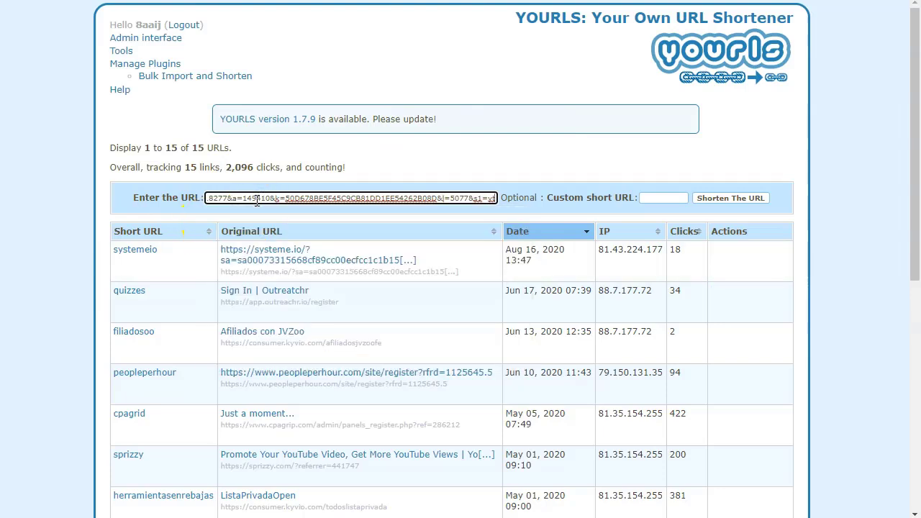
Shorten it with the custom name wfh and copy the new short link.
click(665, 200)
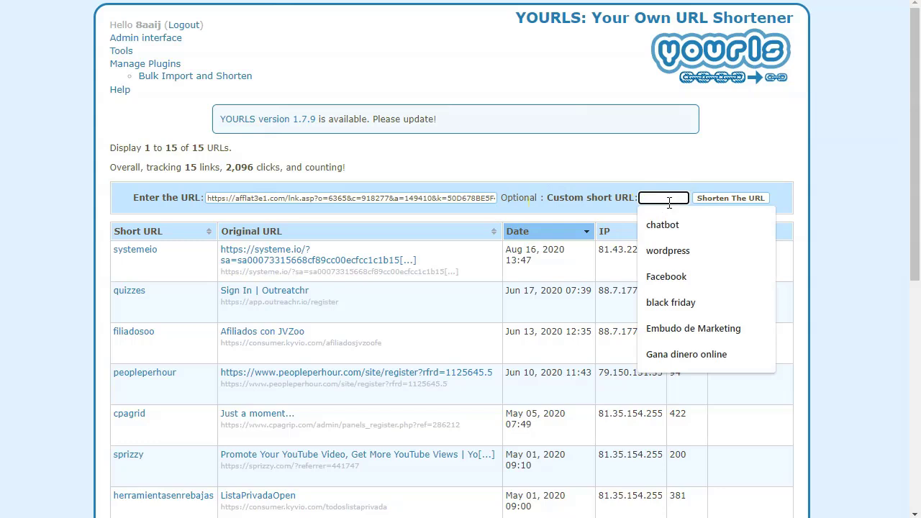
text(w)
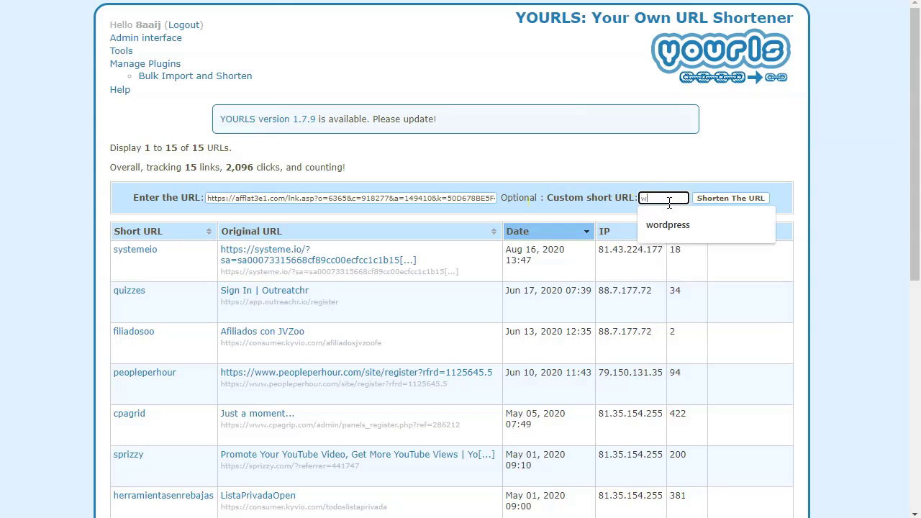
text(f)
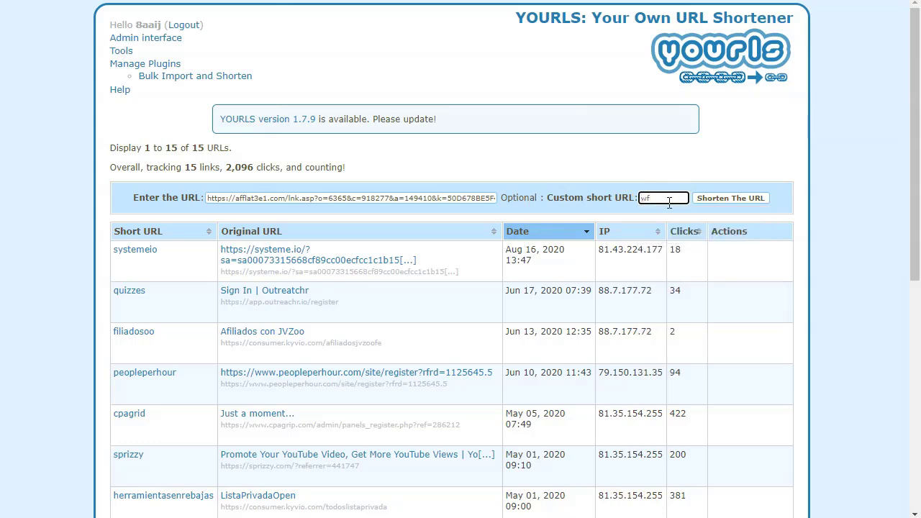
text(h)
click(719, 200)
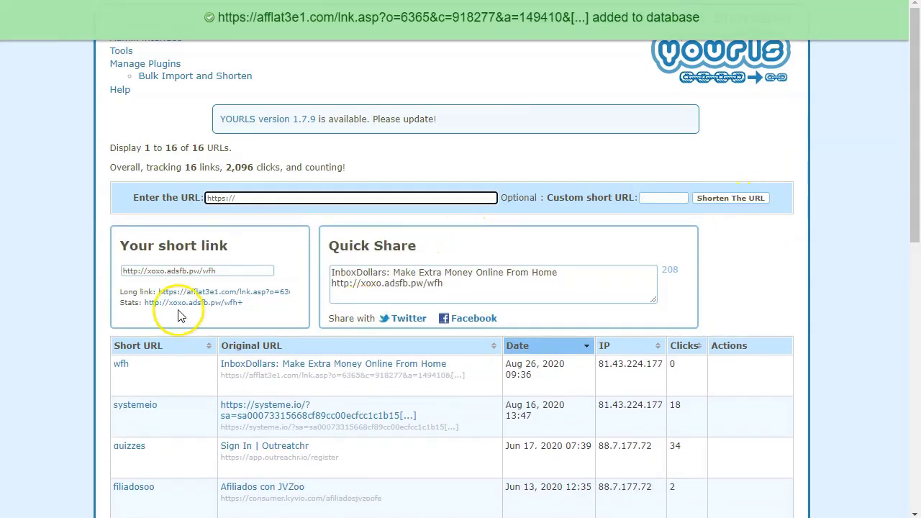
click(261, 274)
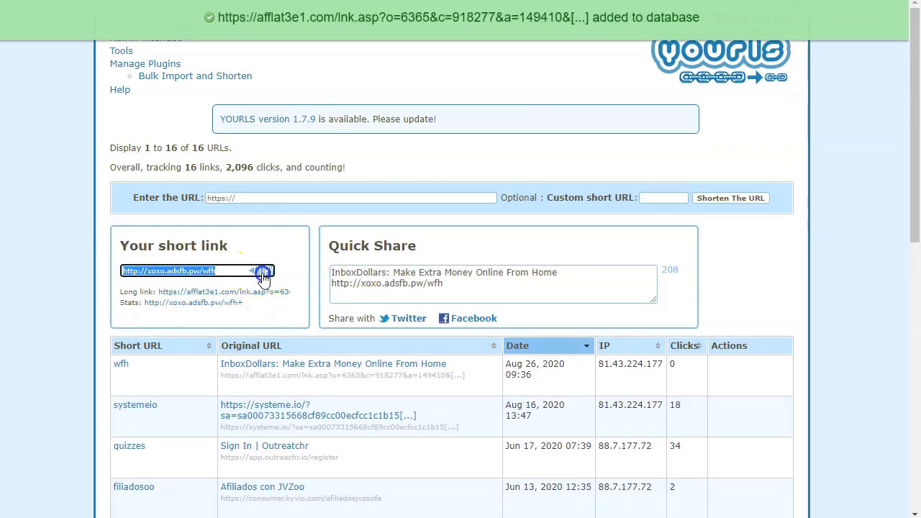
key(alt+Tab)
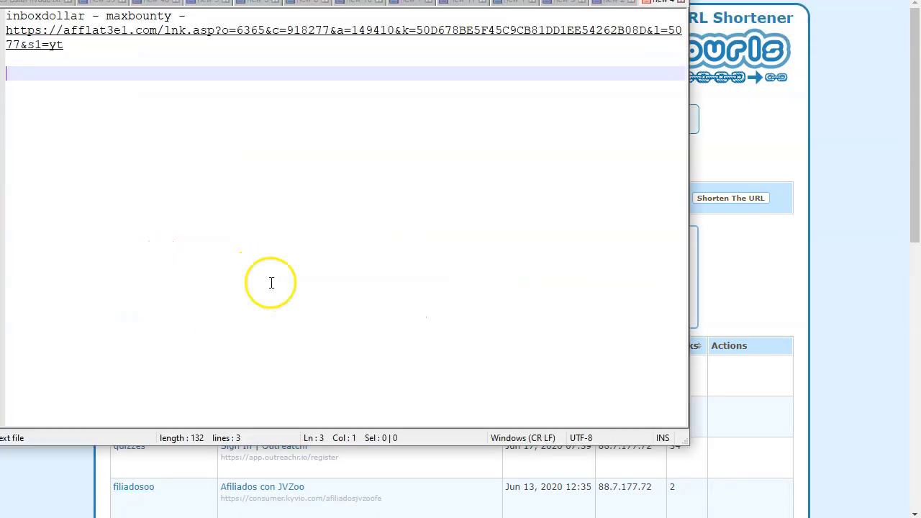
click(134, 60)
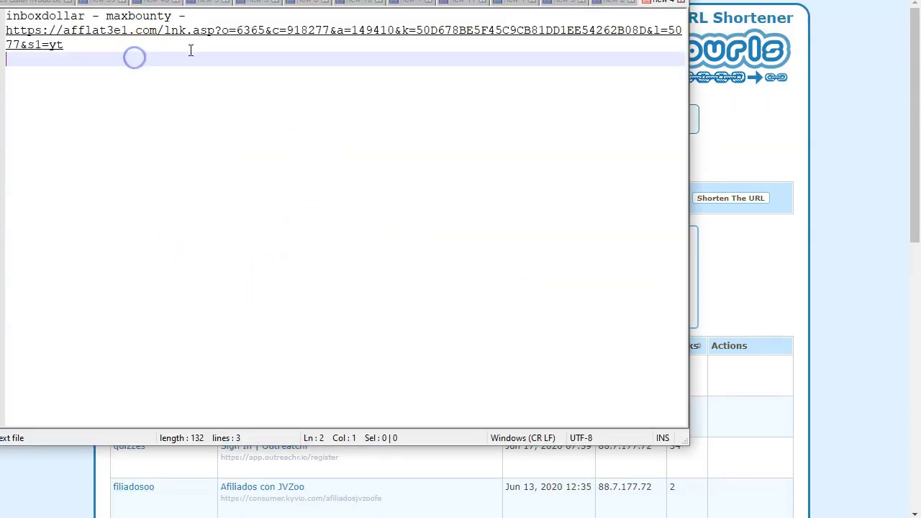
key(ctrl+v)
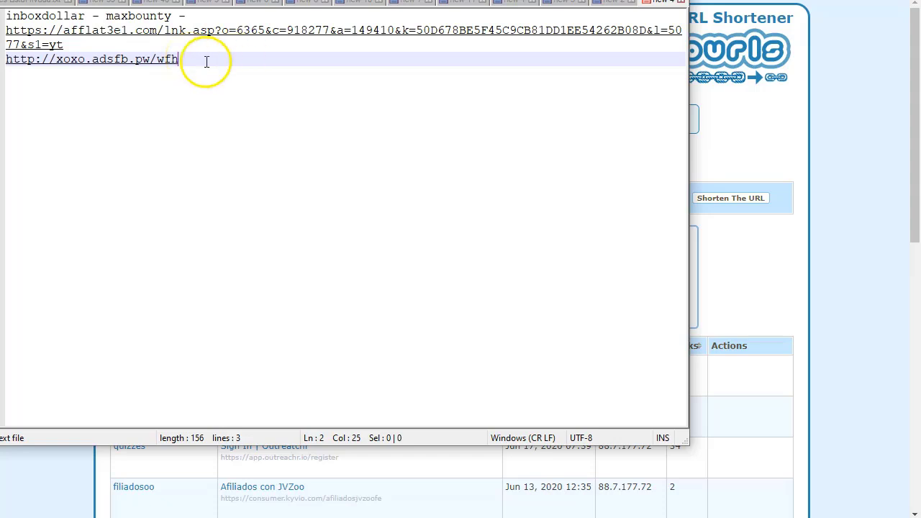
drag(189, 59, 6, 57)
click(152, 76)
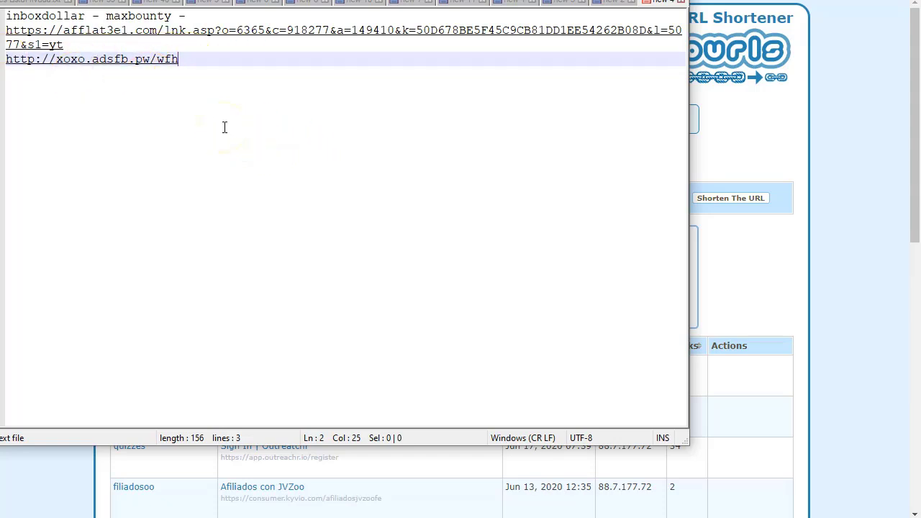
key(Return)
key(Return)
key(Return)
text(10 a 15 enlaces)
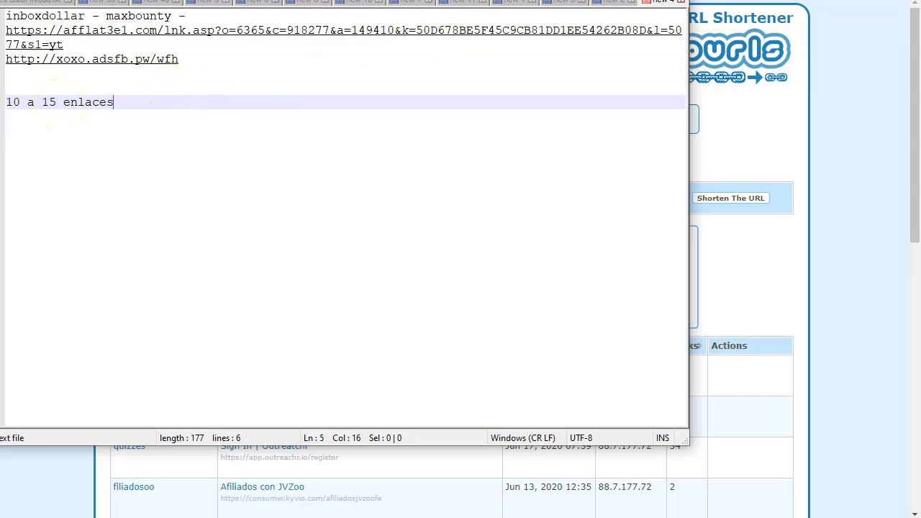
key(alt+Tab)
key(alt+Tab)
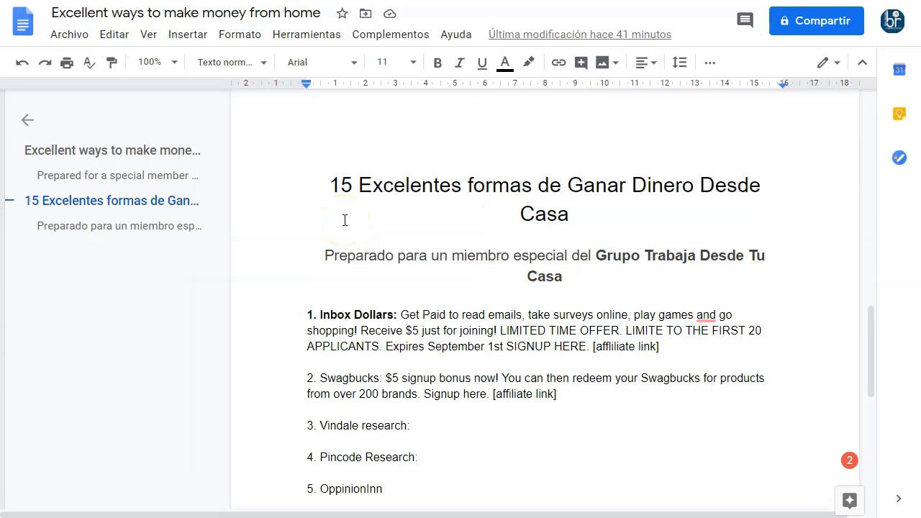
Close the outline and show the 'Excellent ways to make money from home' page with its five offers.
click(28, 120)
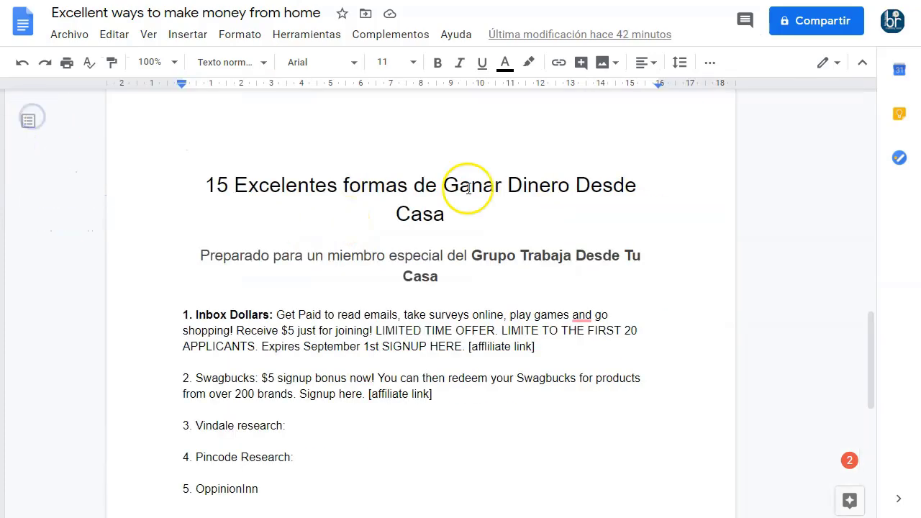
scroll(331, 253, up, 2)
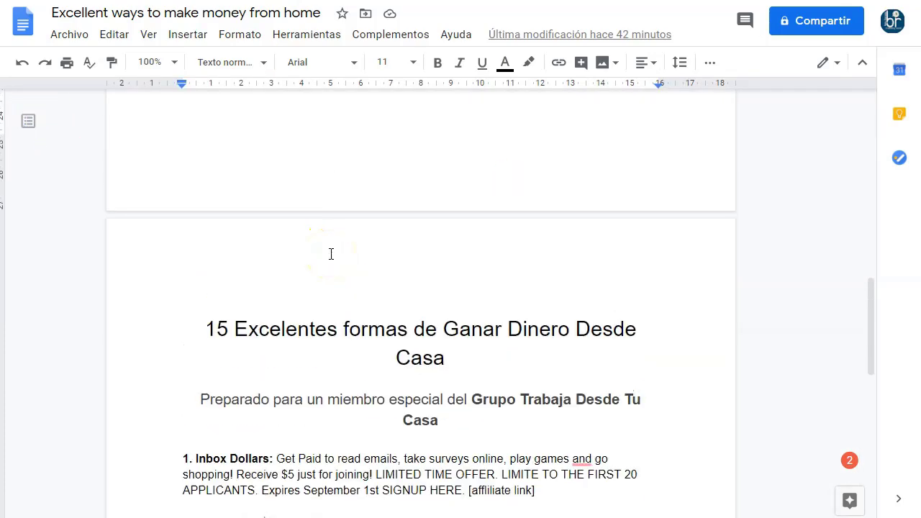
scroll(332, 253, down, 1)
scroll(331, 253, down, 1)
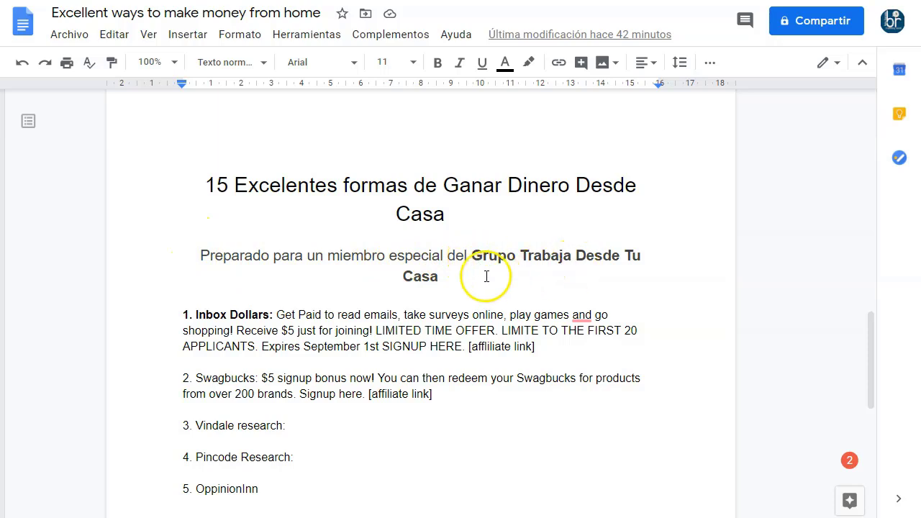
drag(473, 256, 478, 297)
click(314, 237)
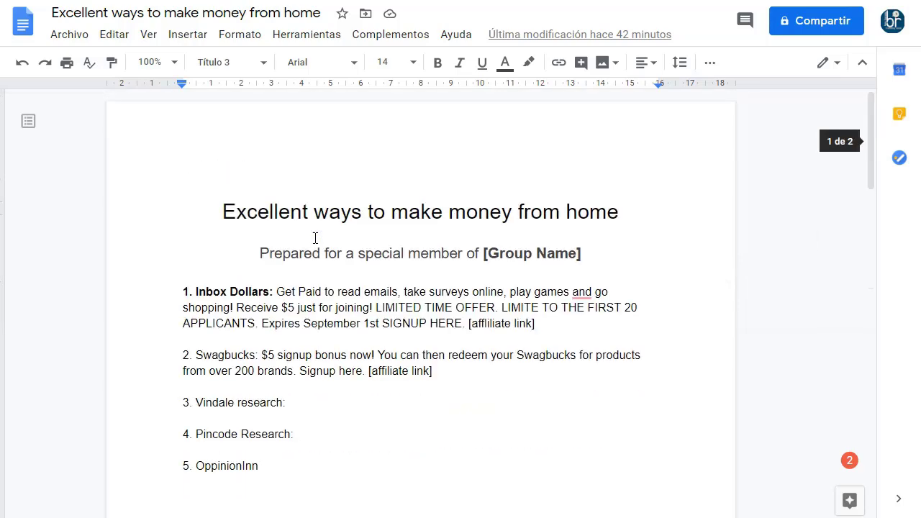
click(274, 220)
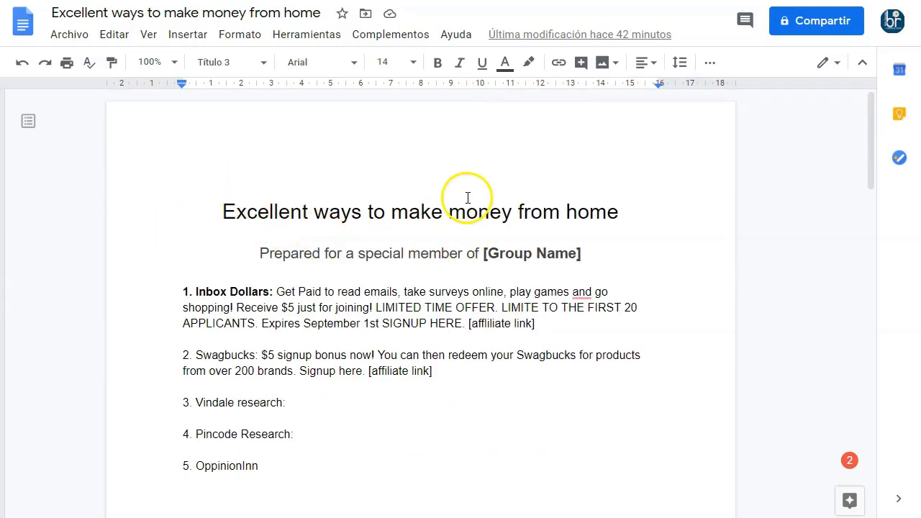
scroll(447, 239, down, 1)
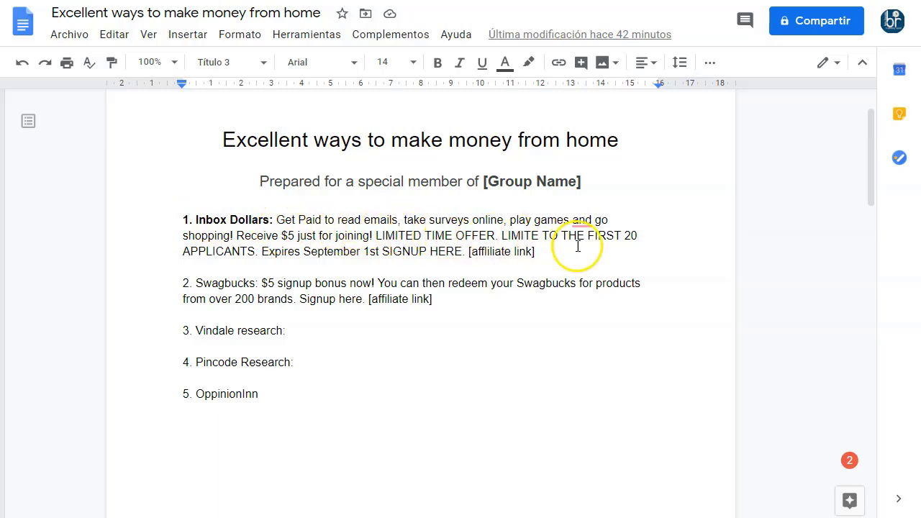
Add the comma after 'play games' and look over the LIMITED TIME OFFER sentences.
mouse_move(583, 221)
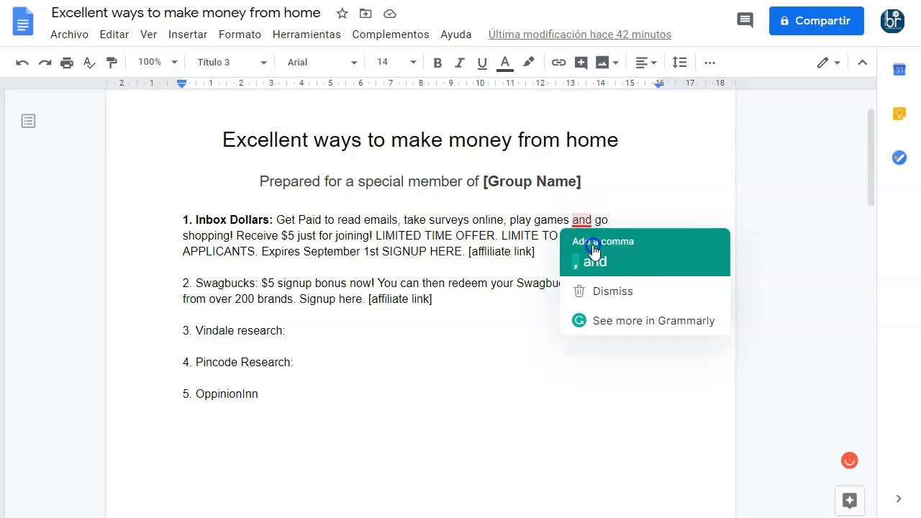
click(591, 250)
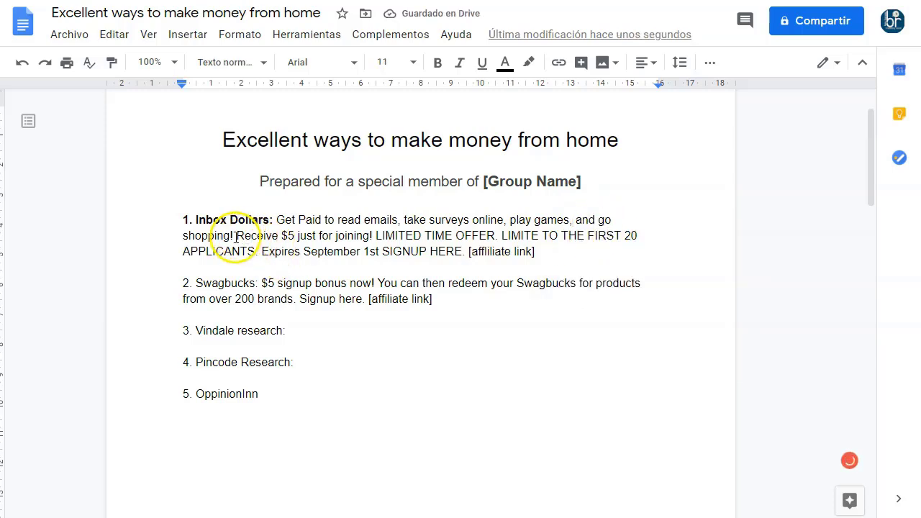
drag(376, 236, 257, 259)
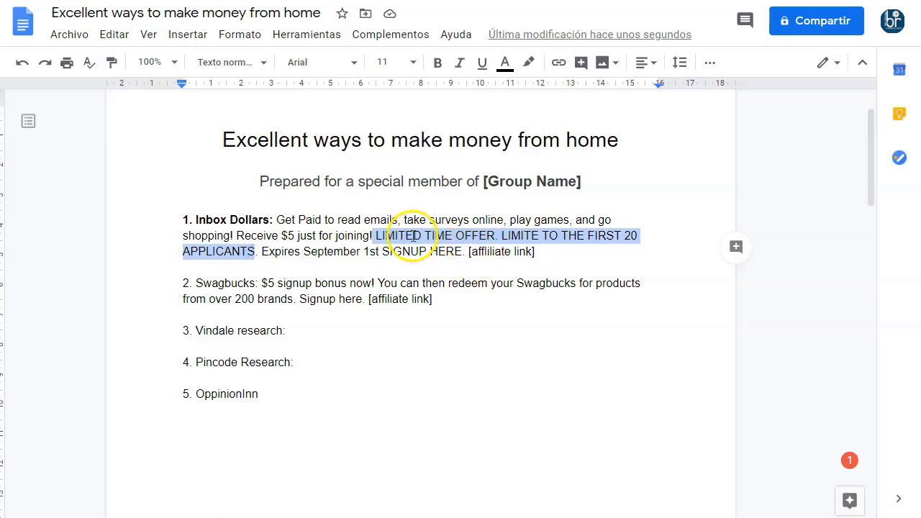
click(547, 249)
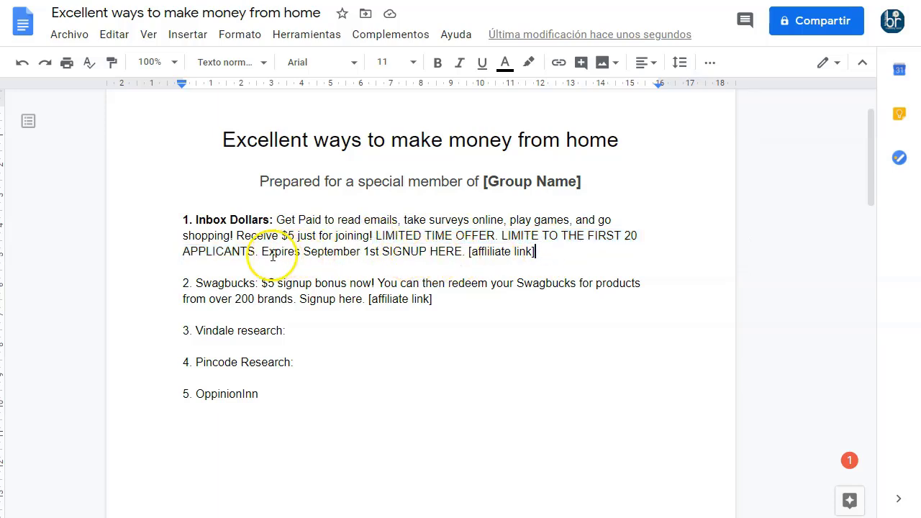
Look over the expiry date and affiliate link placeholder, then return to the Notepad++ notes.
drag(261, 252, 461, 252)
click(387, 253)
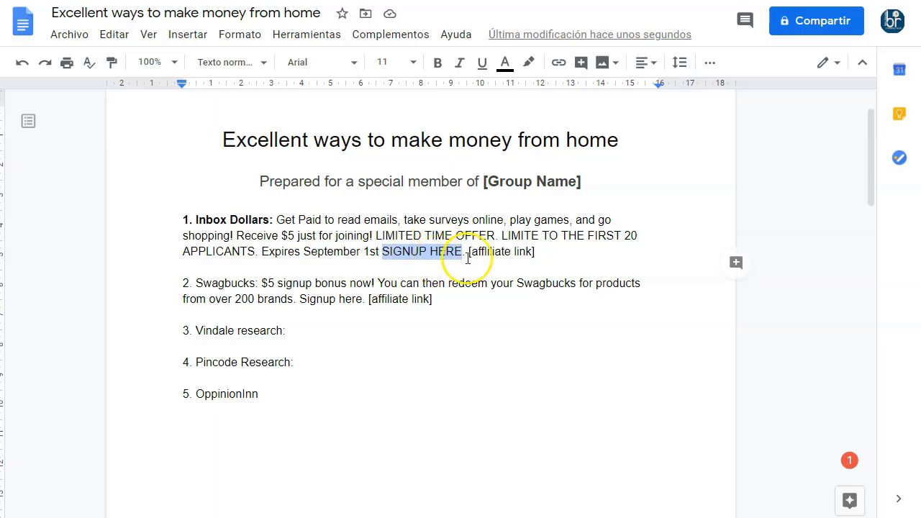
drag(536, 252, 473, 253)
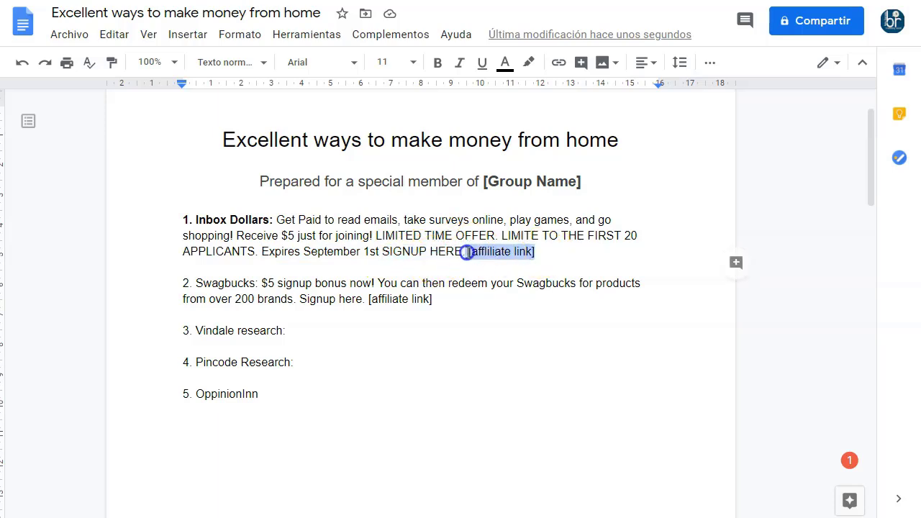
click(401, 257)
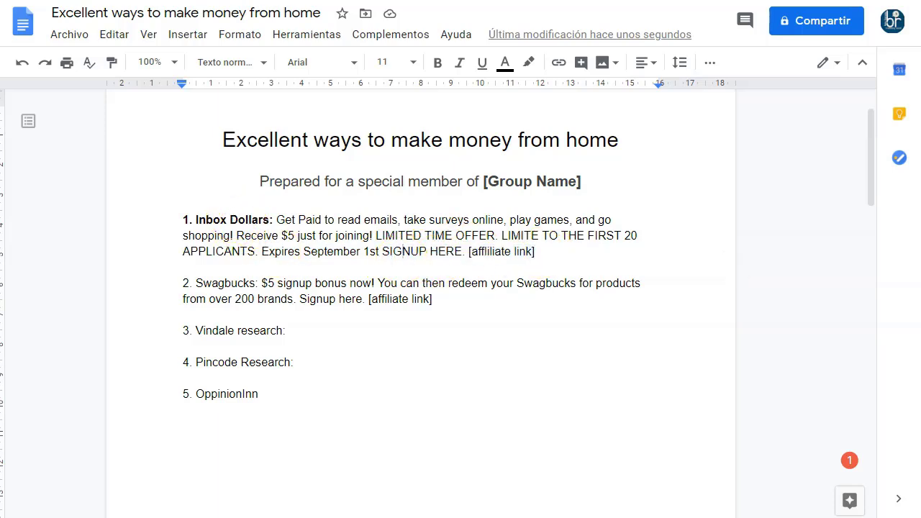
key(alt+Tab)
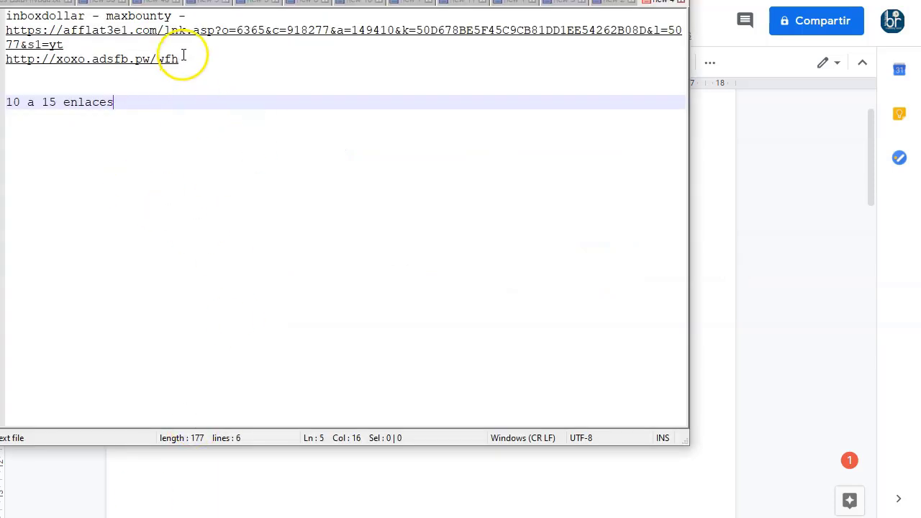
drag(183, 59, 7, 68)
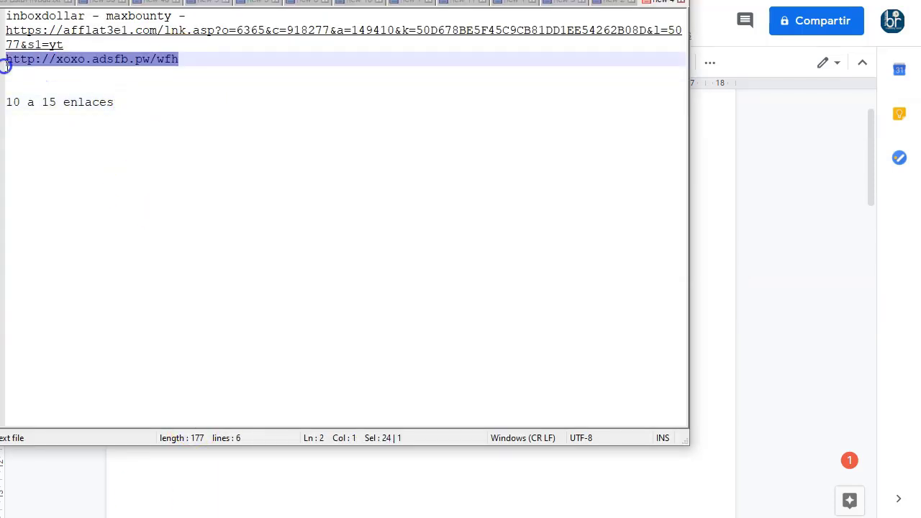
right_click(98, 63)
click(156, 84)
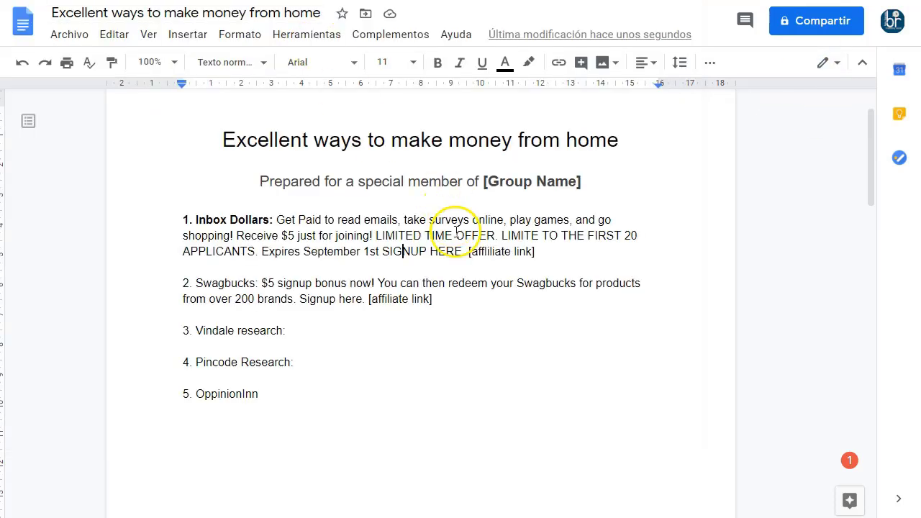
drag(463, 251, 391, 251)
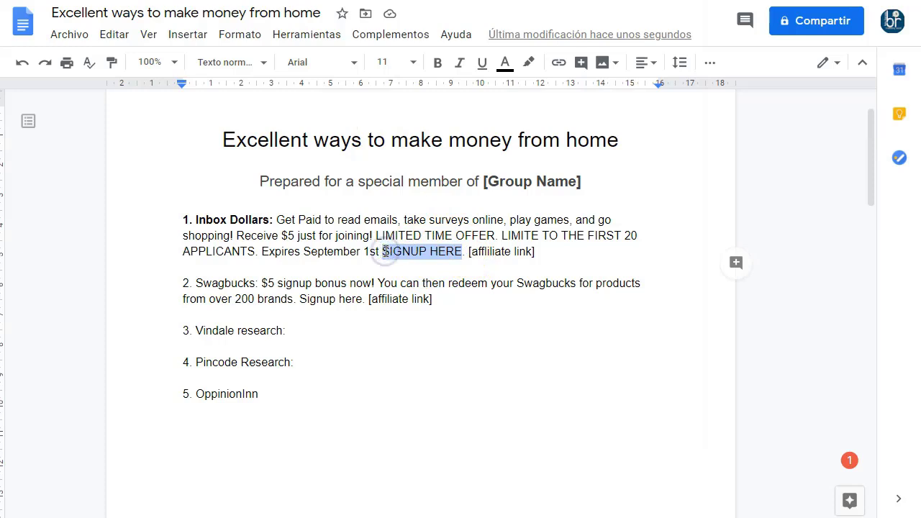
click(560, 63)
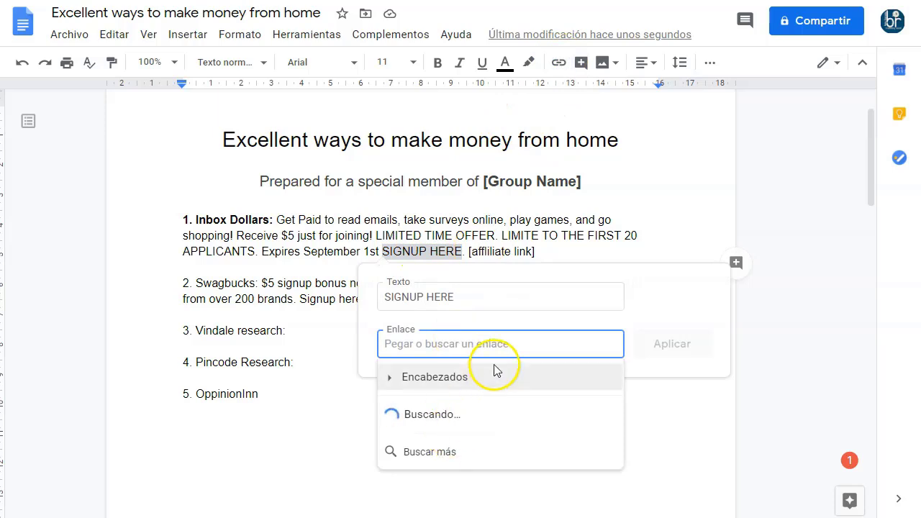
key(ctrl+v)
click(667, 345)
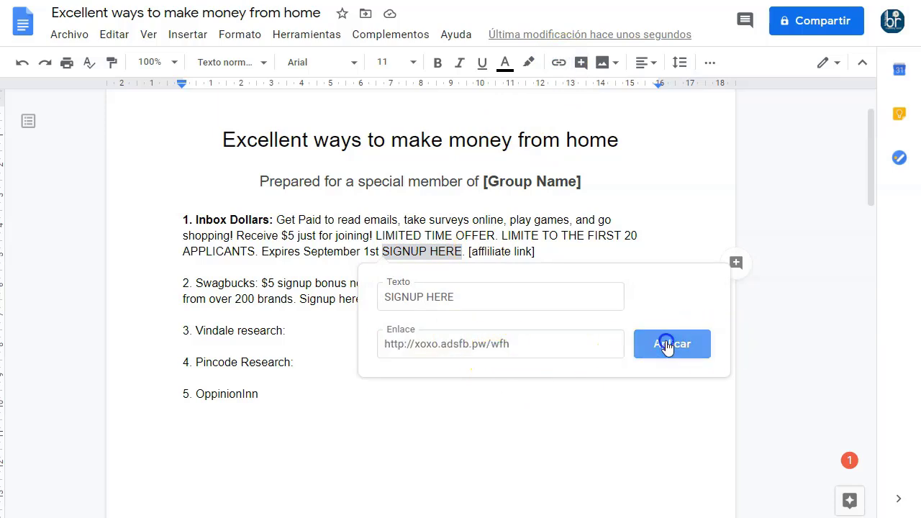
Delete the leftover affiliate link placeholder and make the SIGNUP HERE link bold.
click(545, 250)
drag(544, 250, 468, 254)
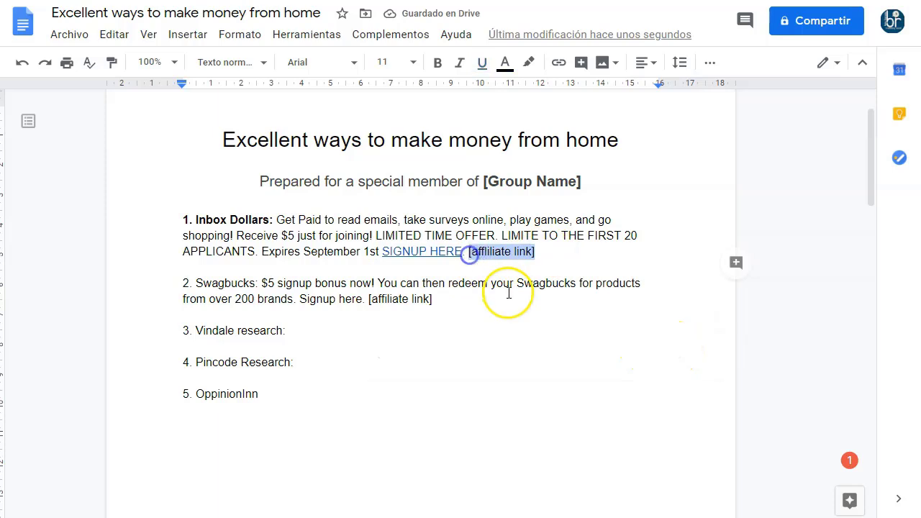
key(BackSpace)
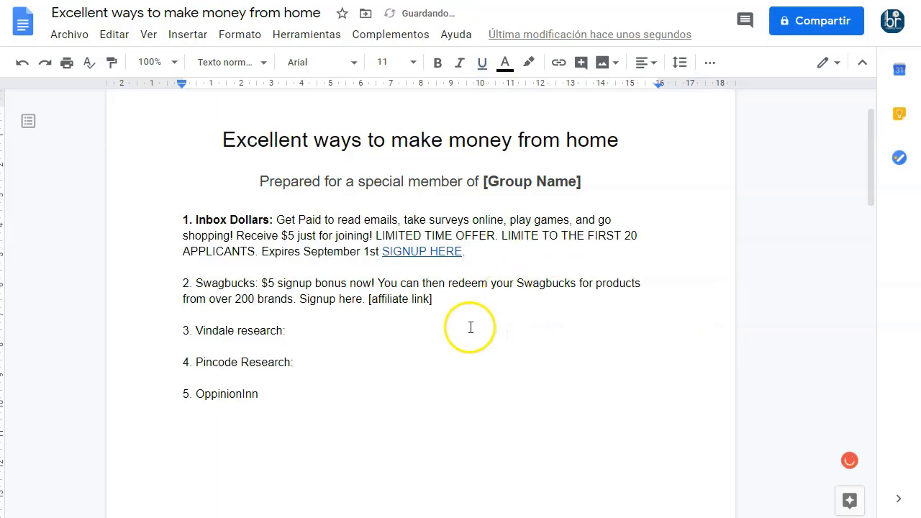
drag(468, 250, 382, 252)
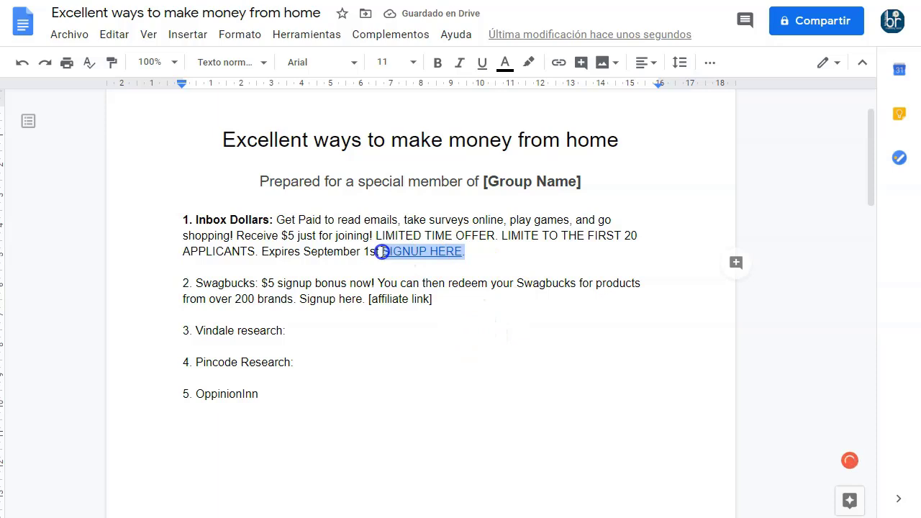
click(437, 63)
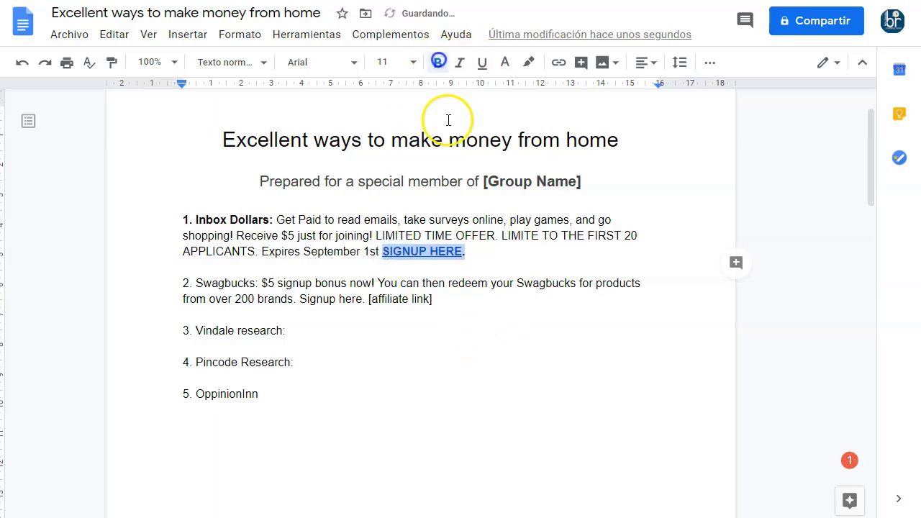
click(517, 265)
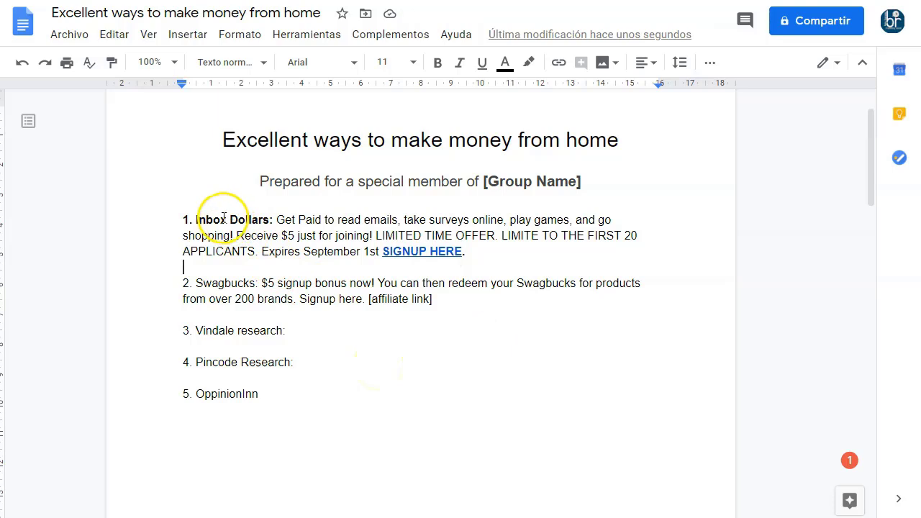
Make the '2. Swagbucks:' label bold and select the '3. Vindale research:' label.
drag(258, 283, 171, 280)
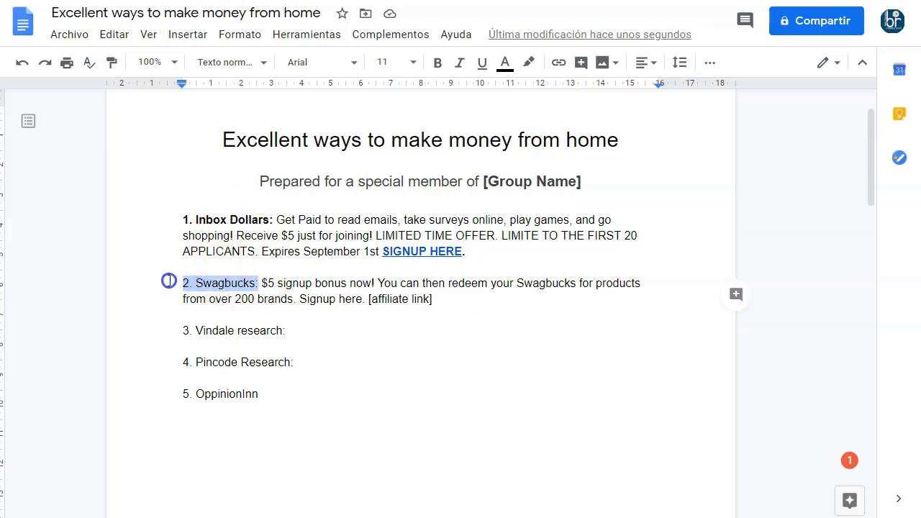
click(439, 62)
drag(290, 334, 165, 329)
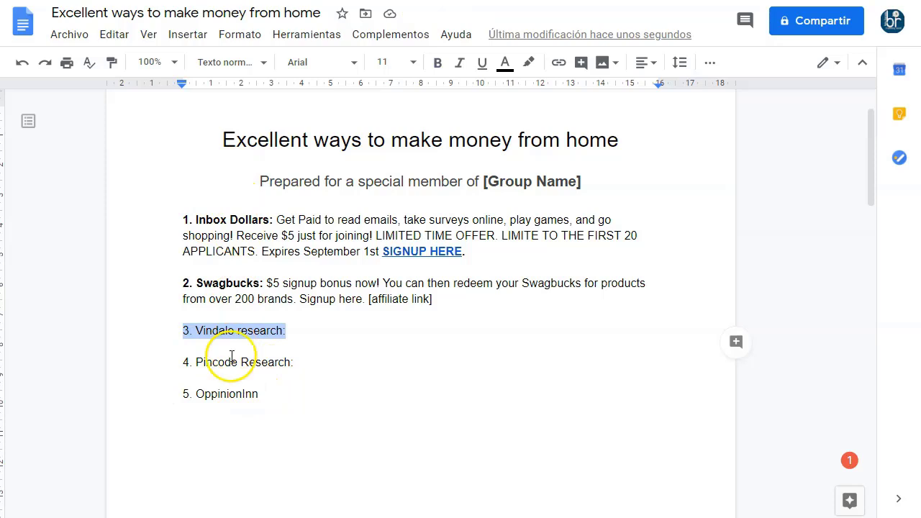
key(Down)
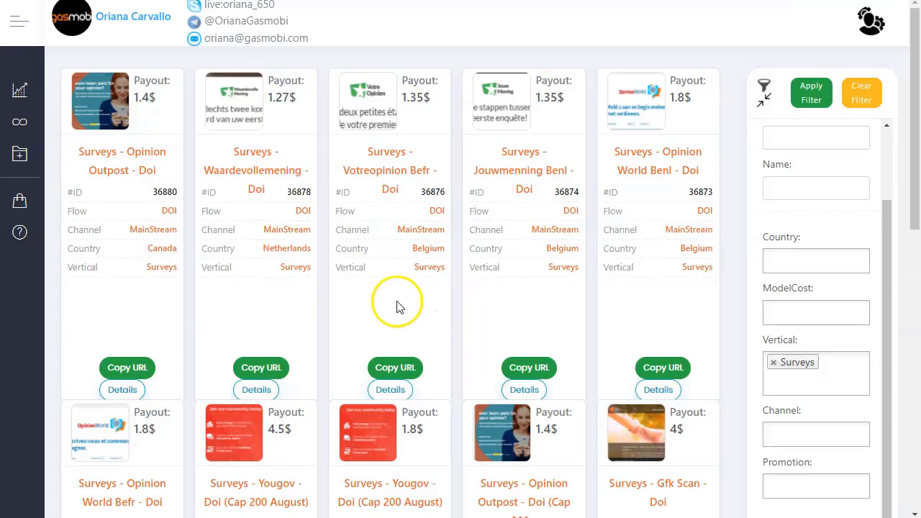
Open the Mobrog Peru survey offer details and check its 0.4 $ payout.
scroll(397, 306, down, 7)
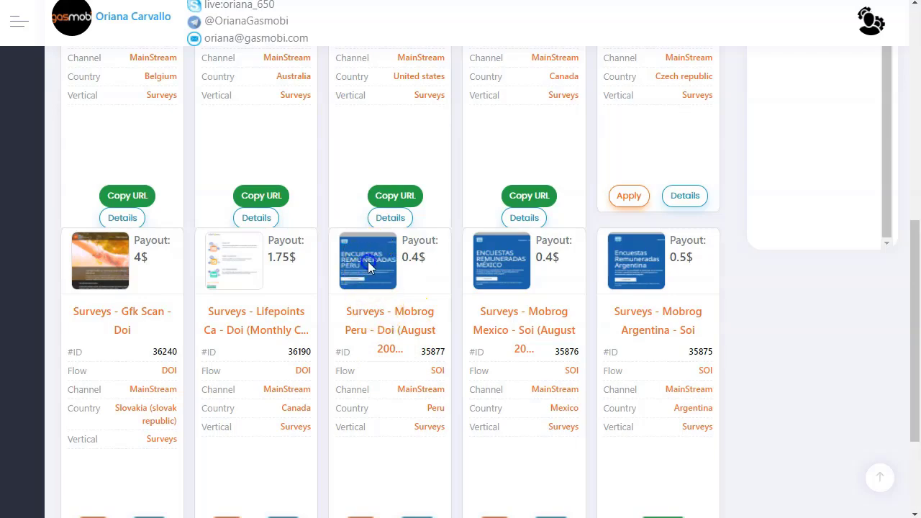
scroll(389, 345, down, 3)
click(417, 370)
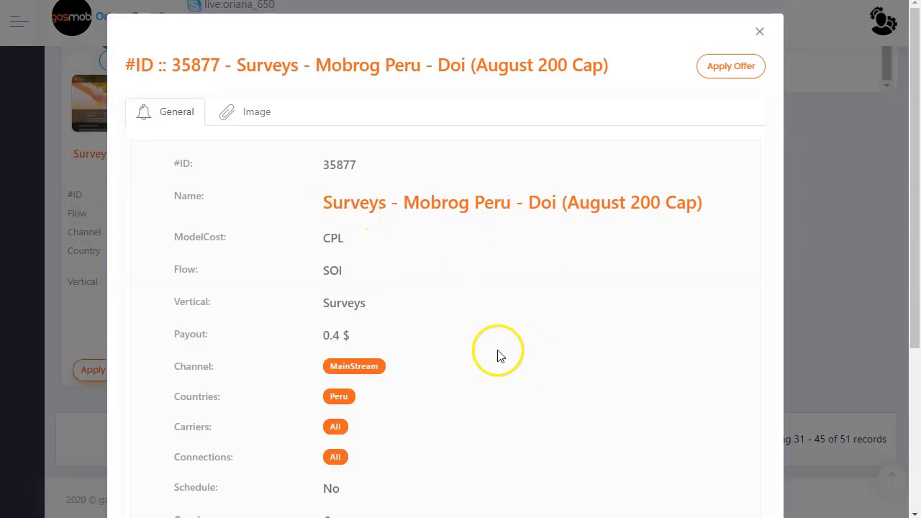
scroll(431, 299, down, 1)
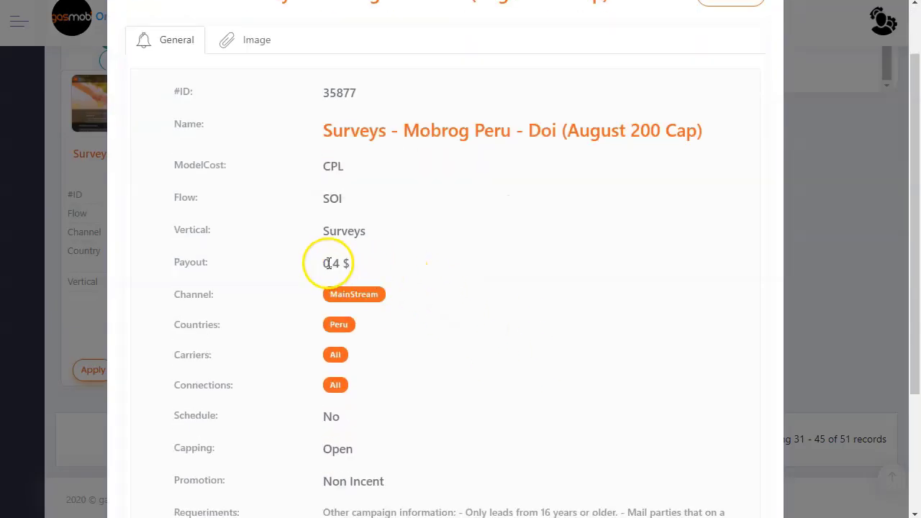
drag(325, 264, 389, 255)
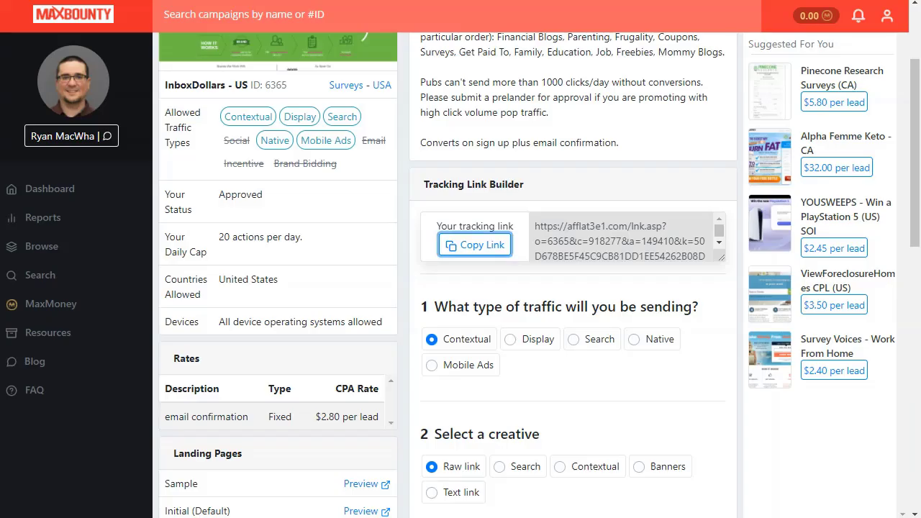
scroll(298, 294, down, 1)
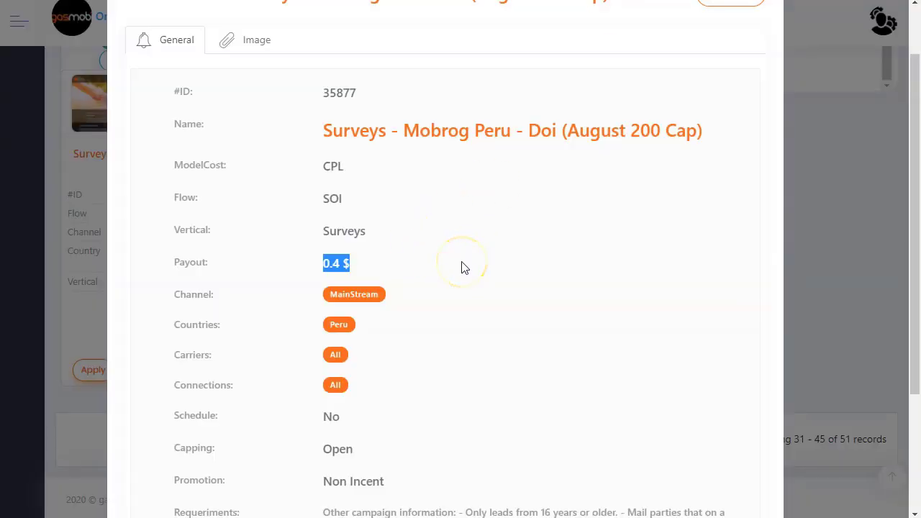
click(335, 262)
scroll(457, 309, down, 2)
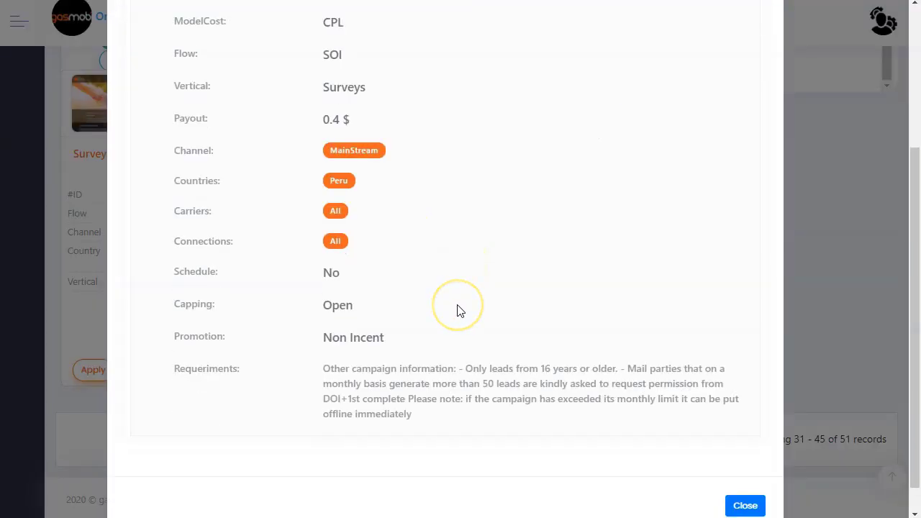
scroll(461, 311, down, 1)
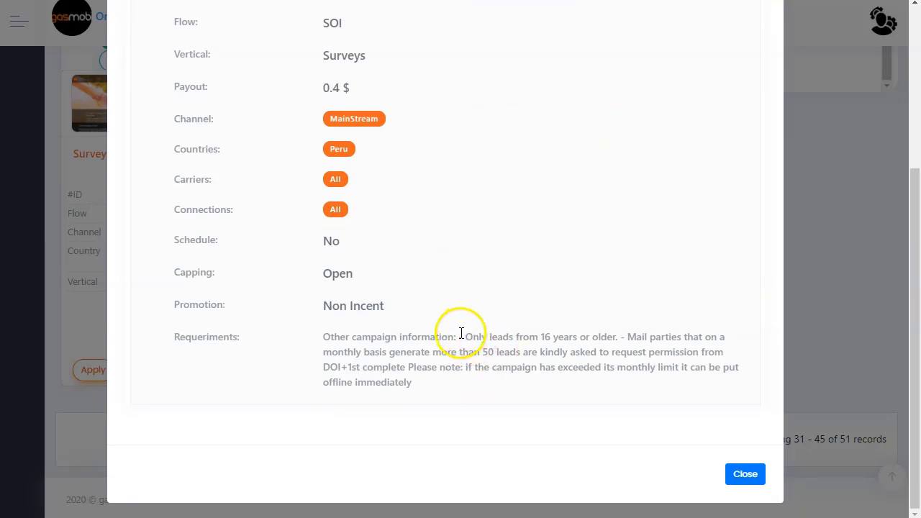
Review the Peru offer's requirements and landing-page screenshot, then close its details.
drag(459, 336, 464, 368)
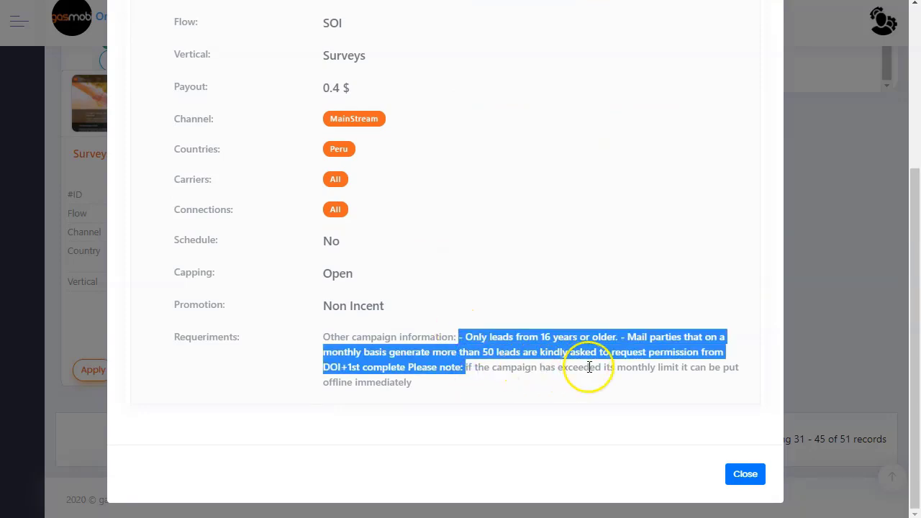
click(396, 350)
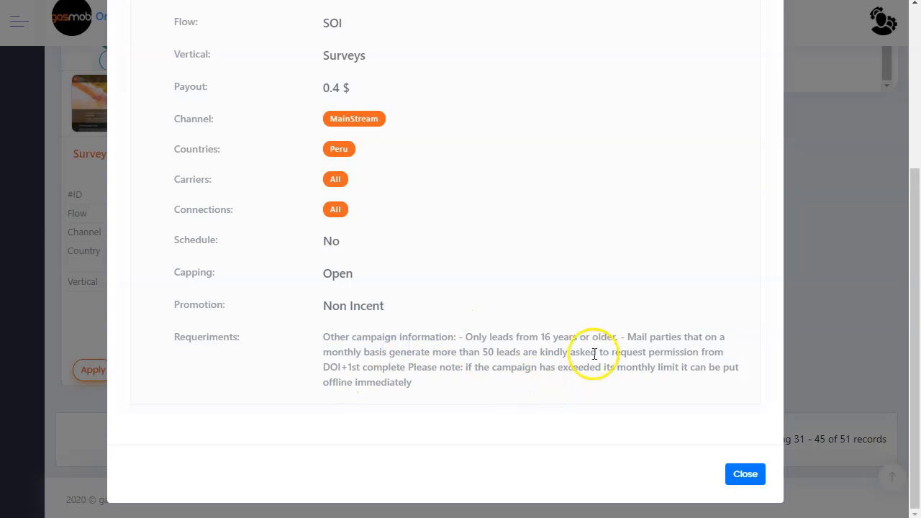
drag(600, 352, 603, 367)
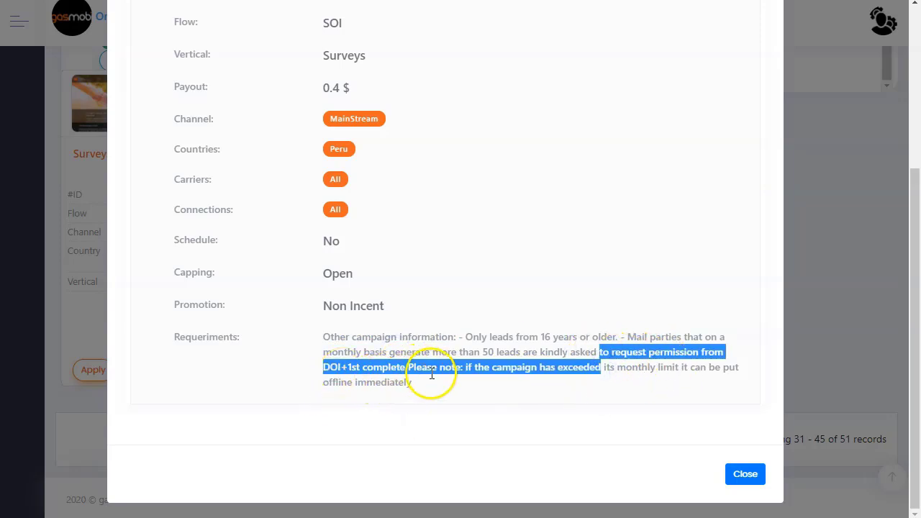
click(459, 387)
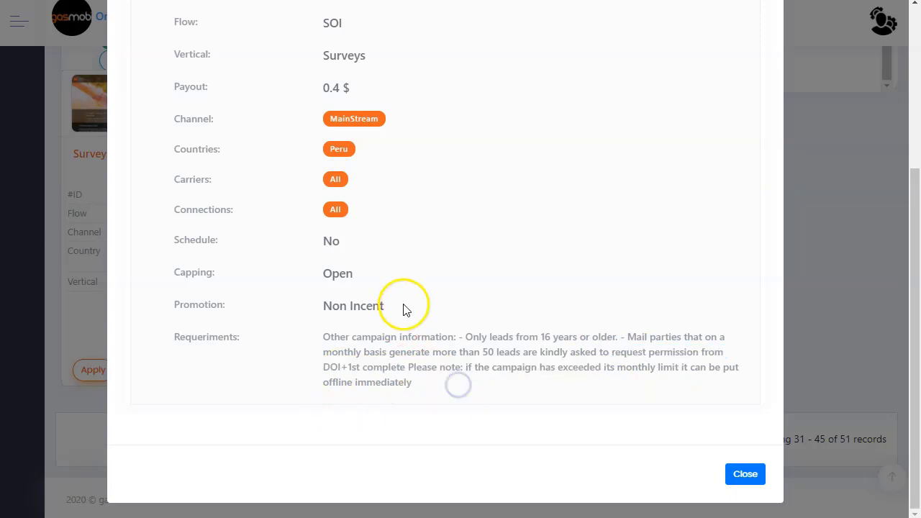
scroll(420, 292, up, 4)
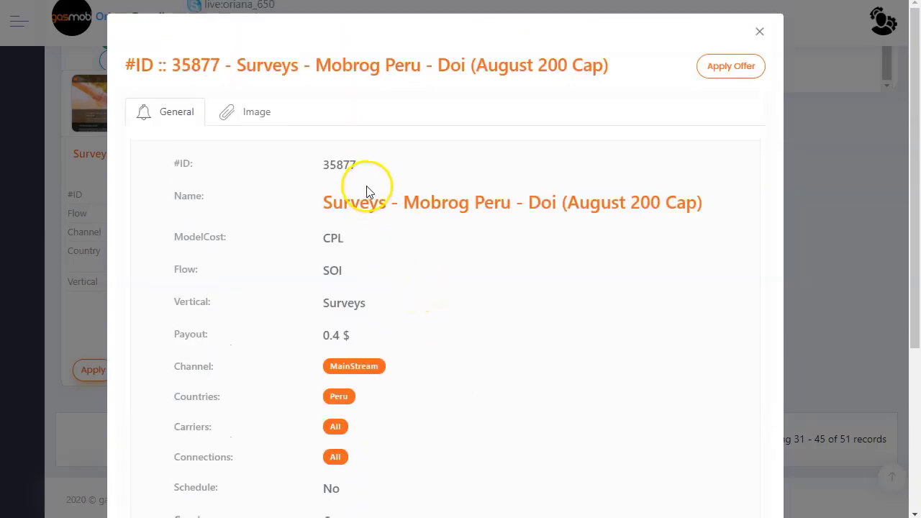
click(261, 117)
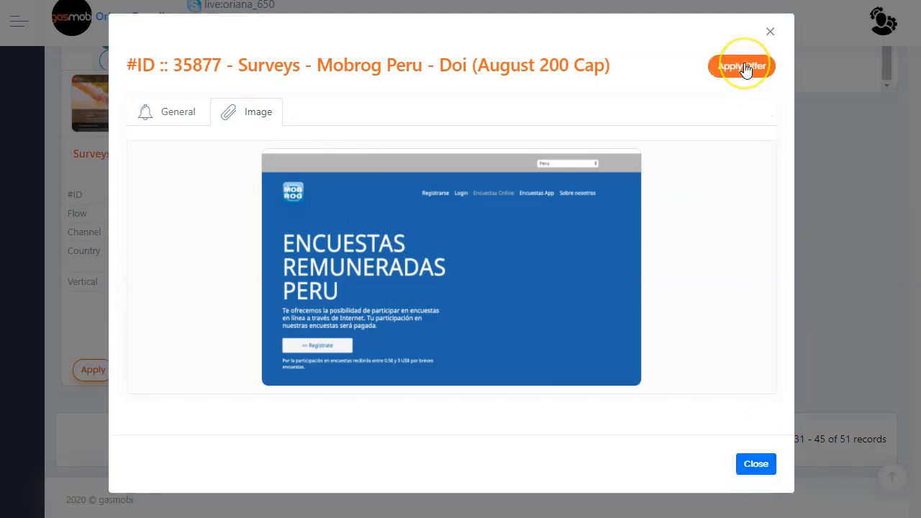
click(753, 463)
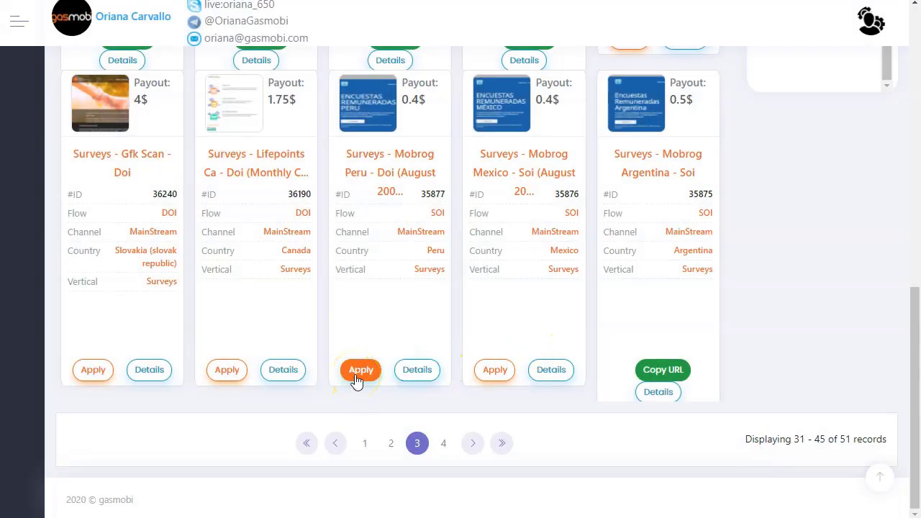
After checking its details, apply to Mobrog Mexico, then copy the Mobrog Argentina tracking URL.
click(548, 367)
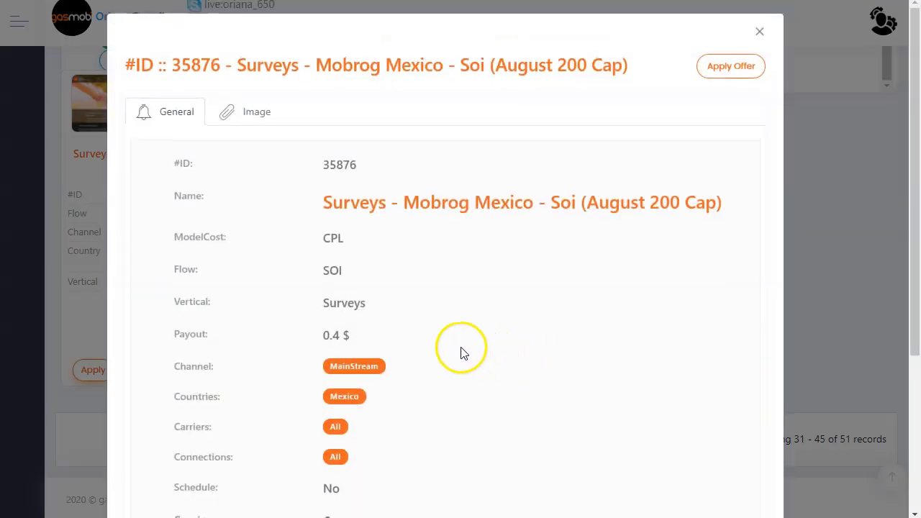
click(758, 32)
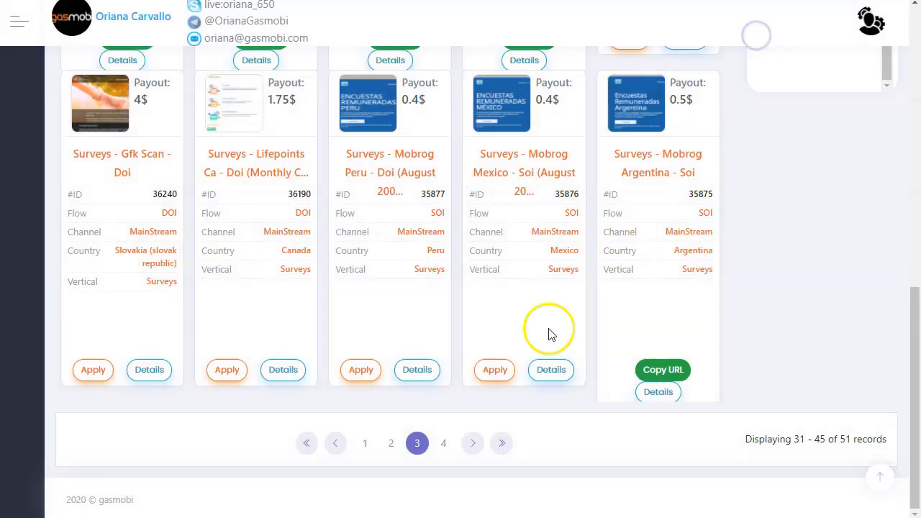
click(500, 373)
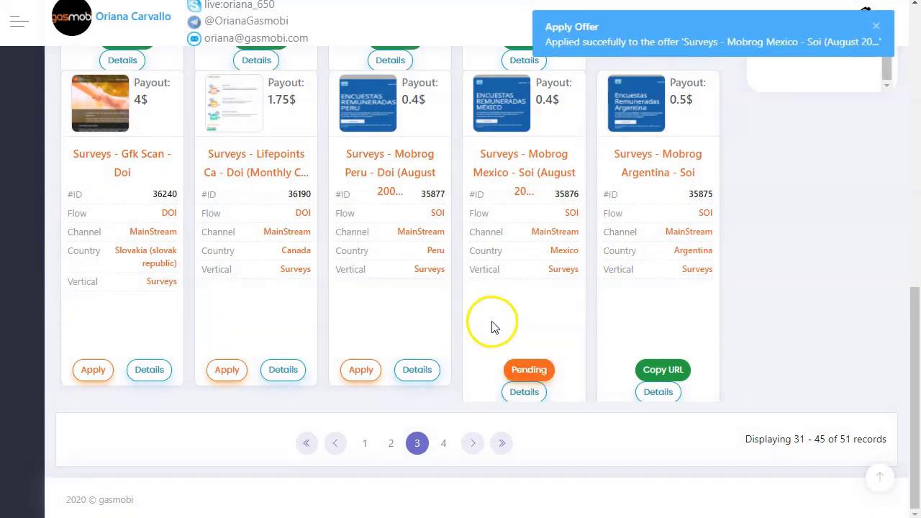
click(843, 37)
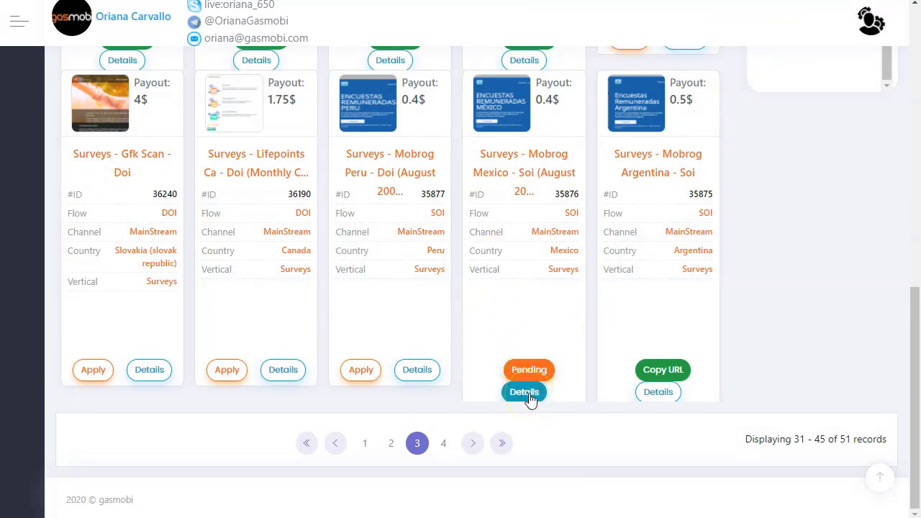
click(656, 368)
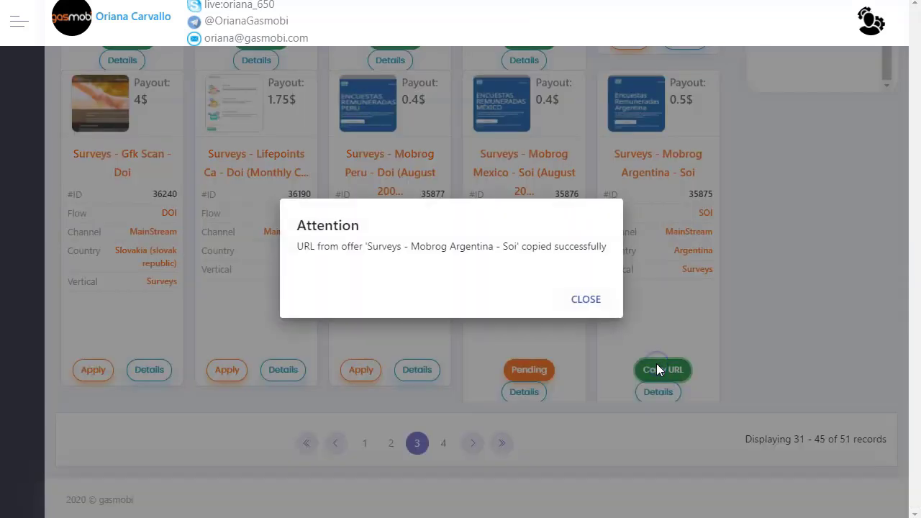
click(586, 299)
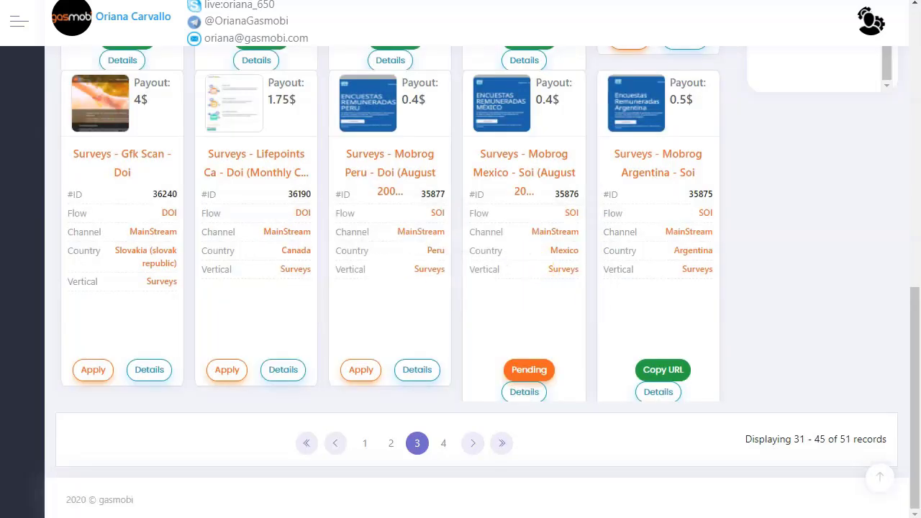
Paste the Mobrog Argentina offer URL into the notes under an ARGENTINA heading.
mouse_move(75, 517)
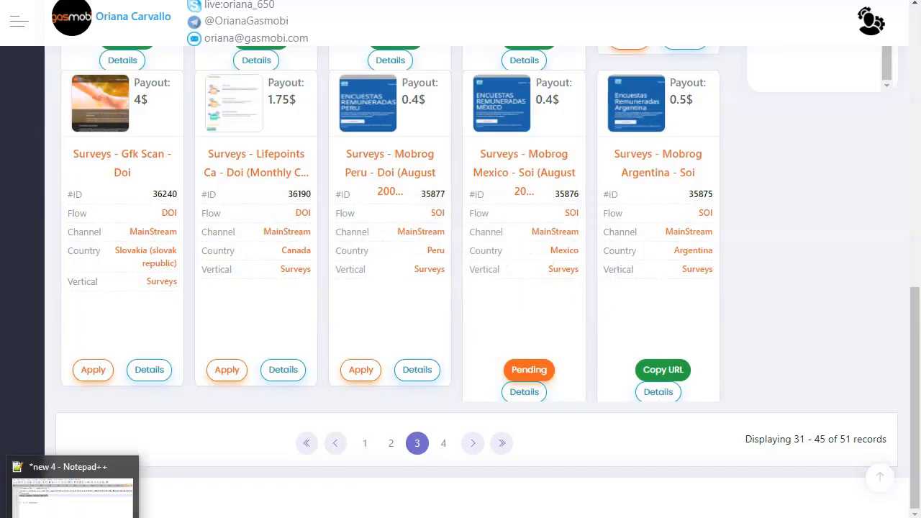
key(alt+Tab)
click(333, 273)
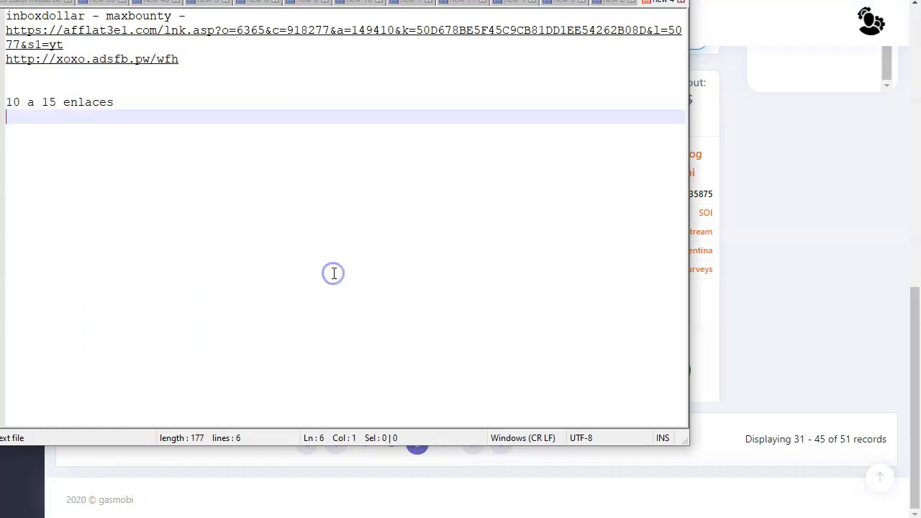
key(Return)
key(Return)
key(Return)
key(Return)
key(ctrl+v)
key(Up)
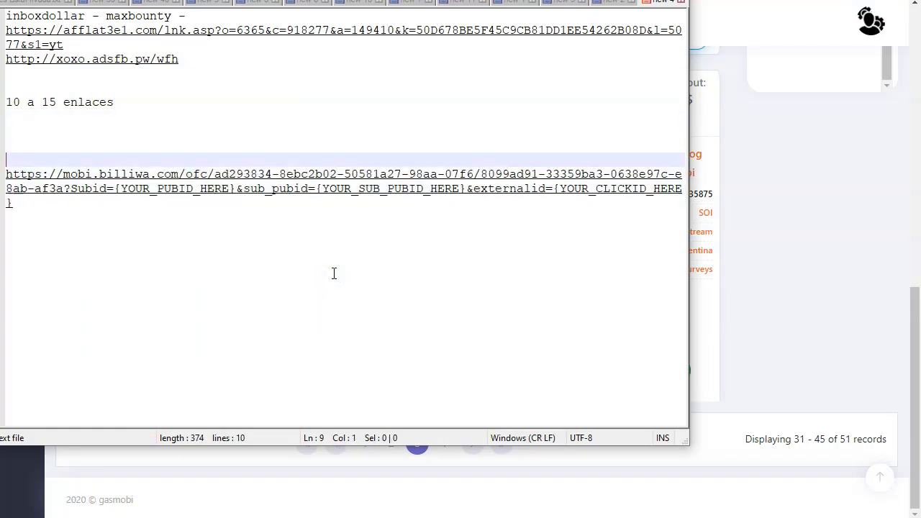
text(ARGENTINA)
key(Return)
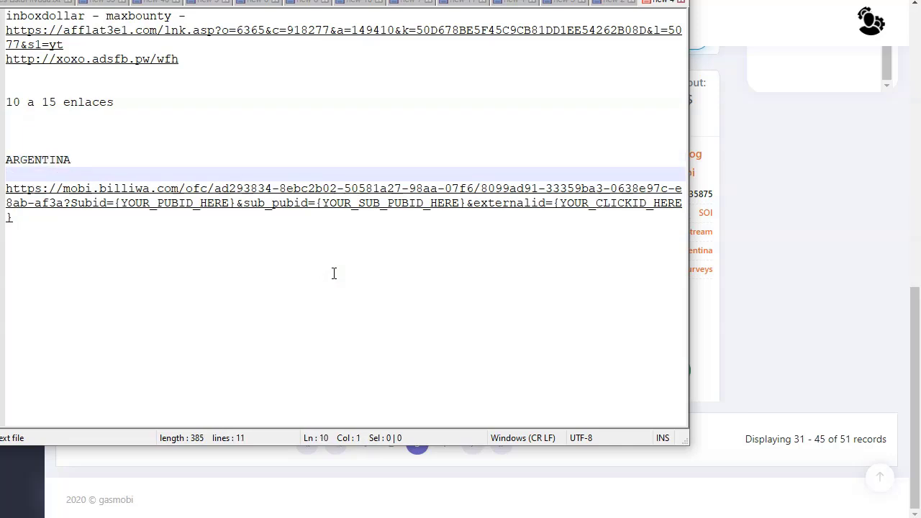
Add the 'Mobrog - gasmobi.com' line and select the whole Argentina URL.
click(829, 273)
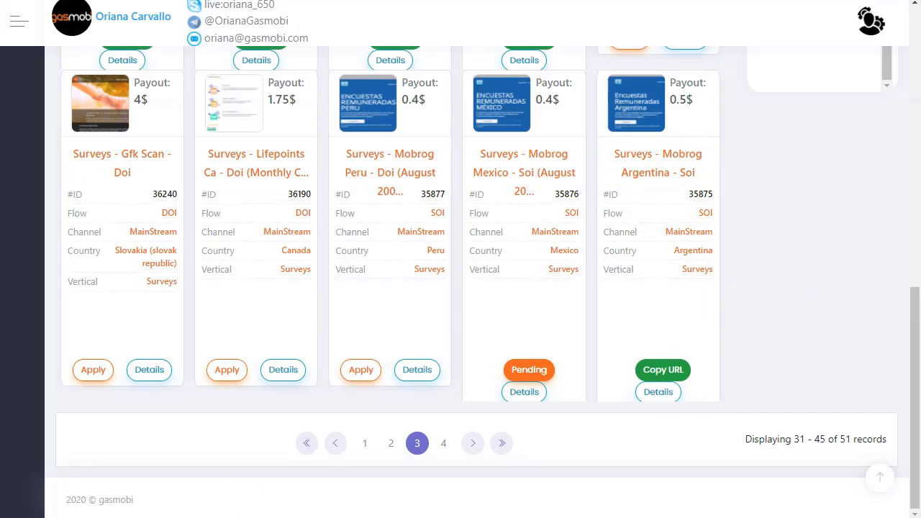
key(alt+Tab)
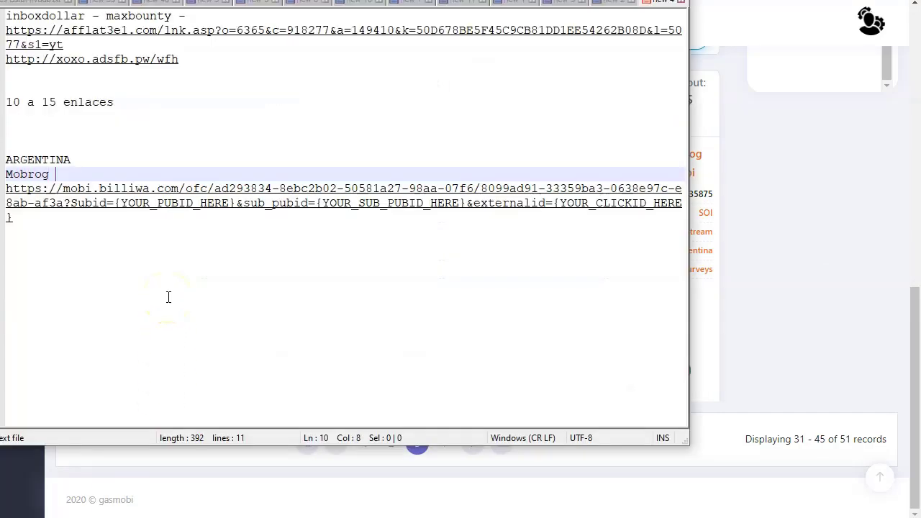
text(g)
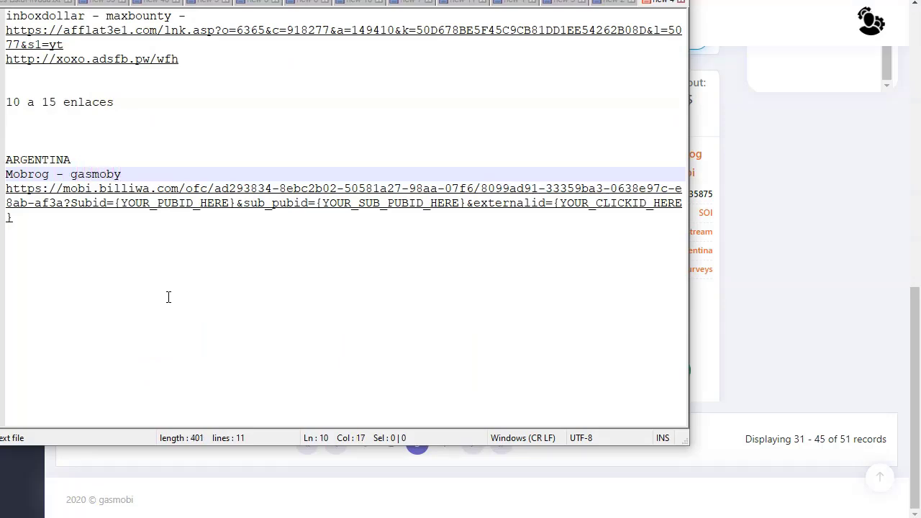
text(asmobi.com)
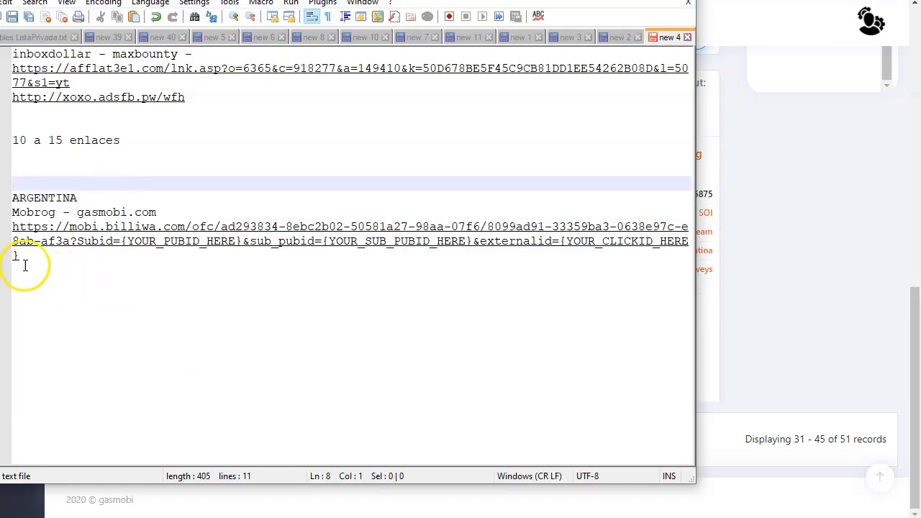
drag(25, 259, 12, 225)
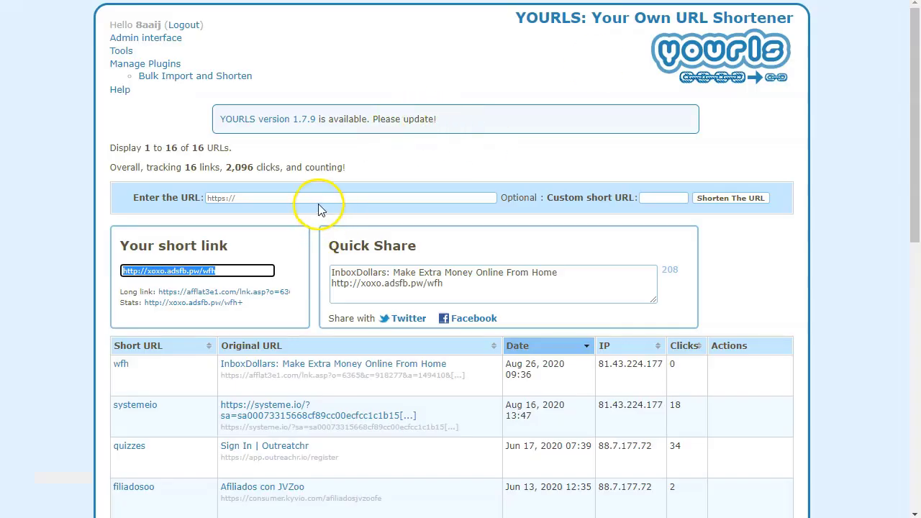
Shorten the Argentina offer URL in YOURLS with the custom name tdc.
click(313, 199)
key(ctrl+v)
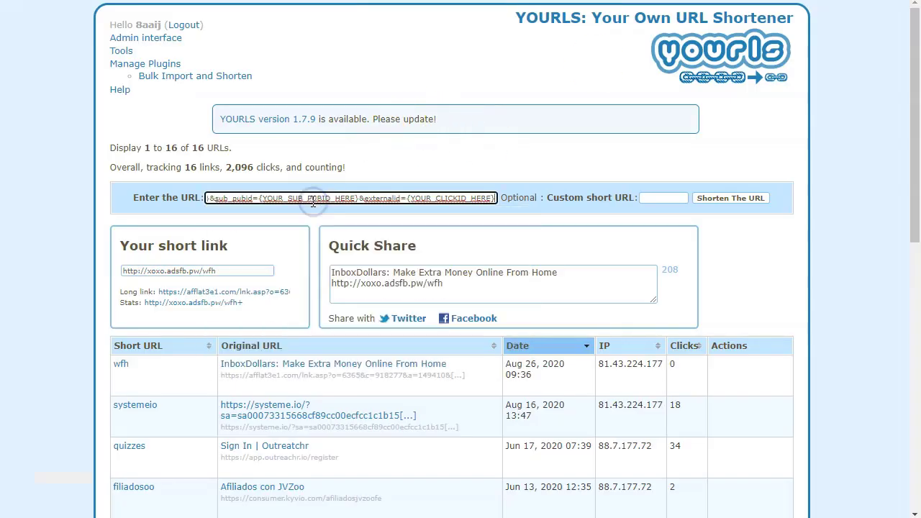
click(652, 200)
text(tdc)
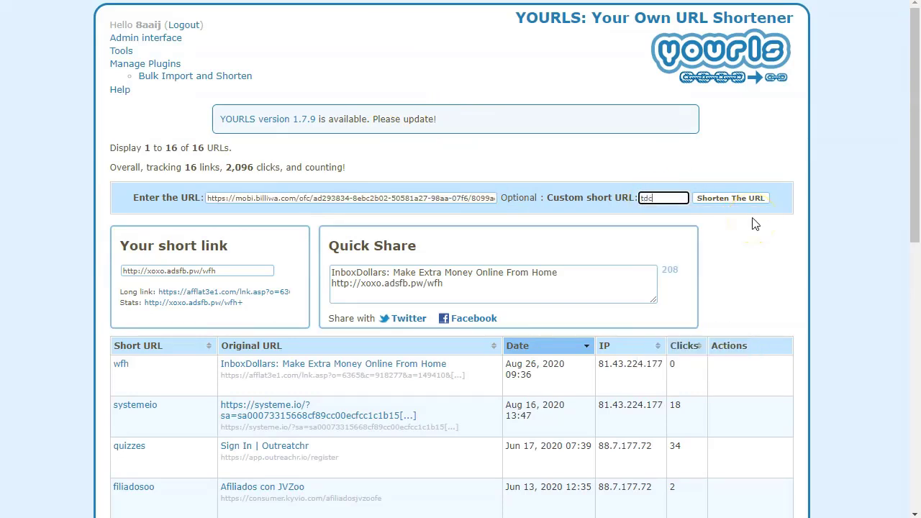
click(734, 198)
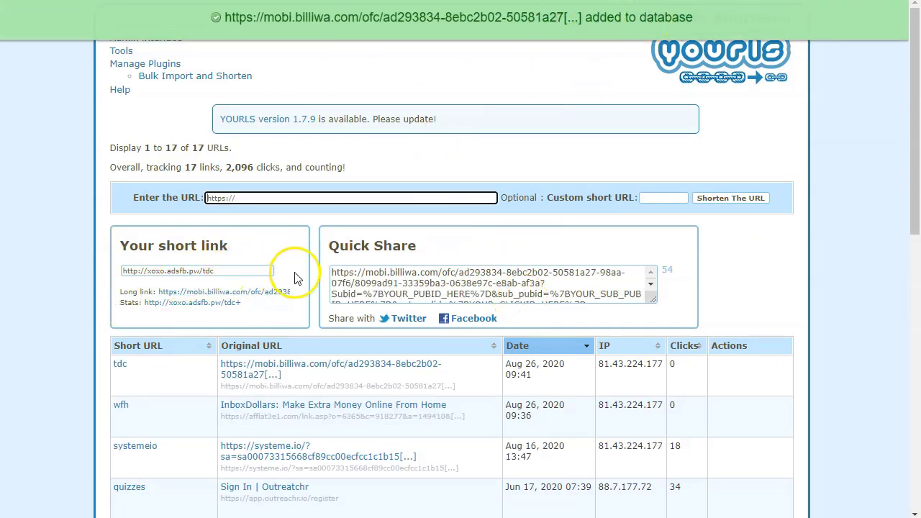
click(264, 272)
key(ctrl+c)
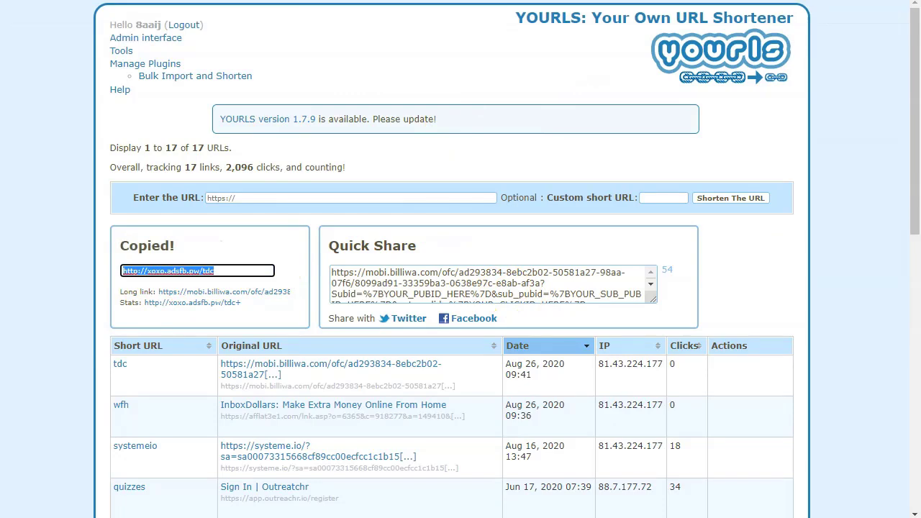
key(alt+Tab)
click(112, 287)
key(Return)
key(Return)
key(ctrl+v)
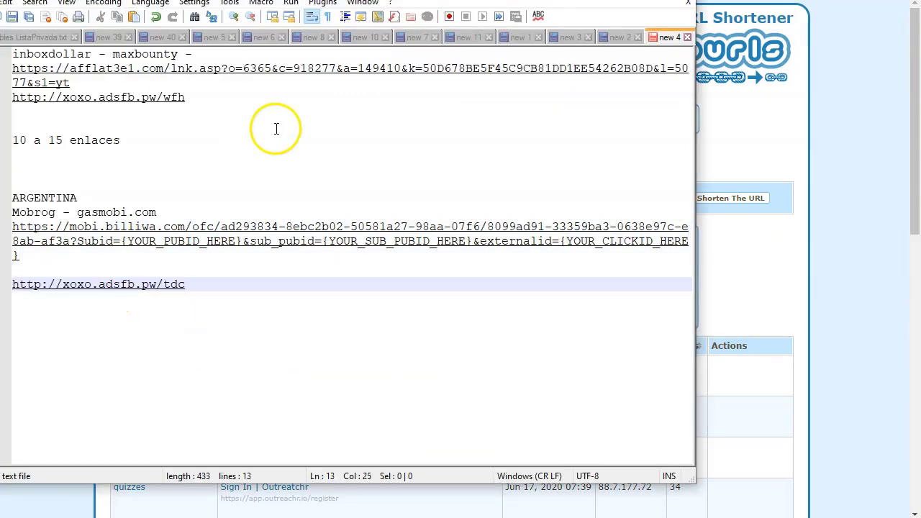
Select OppinionInn in item 5 of the Spanish list and type 'M' over it.
key(alt+Tab)
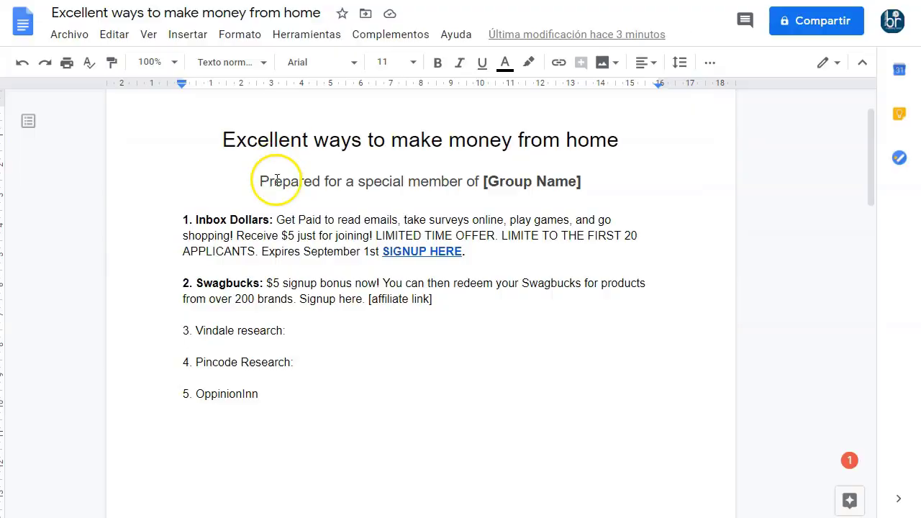
scroll(287, 303, down, 10)
scroll(291, 304, down, 4)
scroll(292, 303, up, 3)
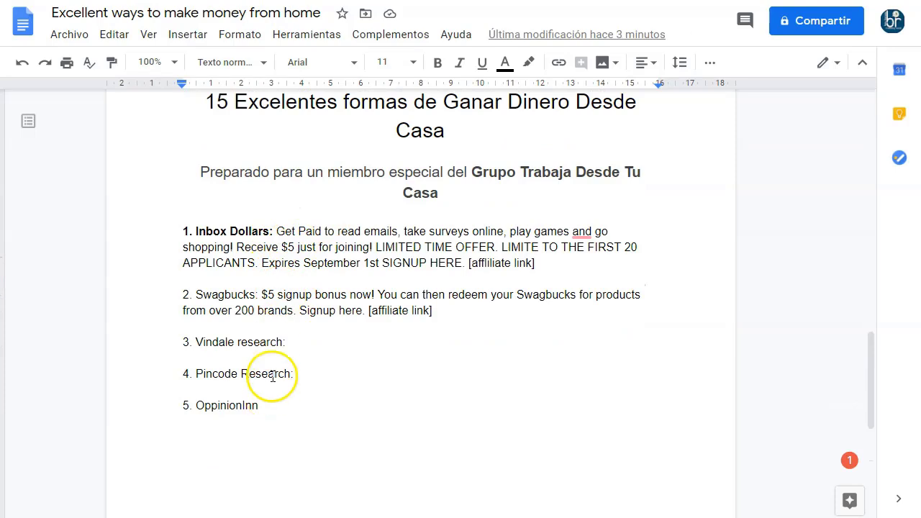
click(257, 404)
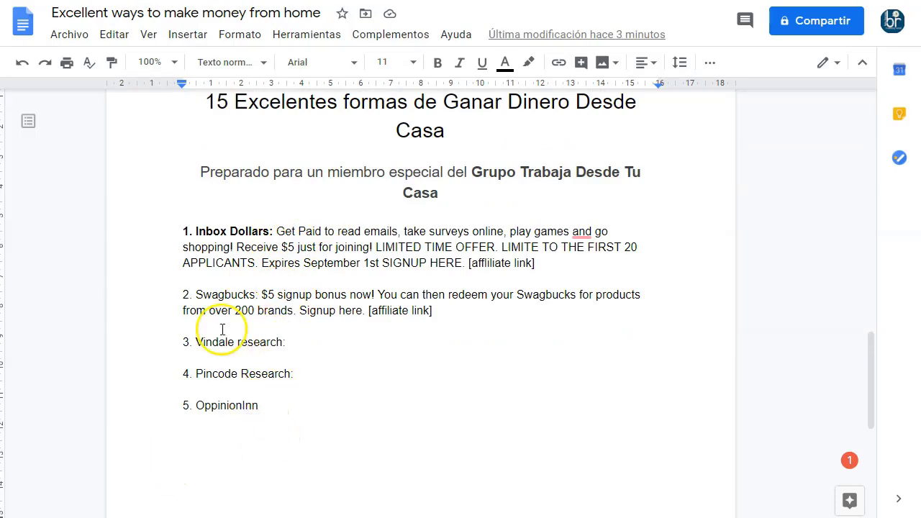
drag(261, 406, 216, 406)
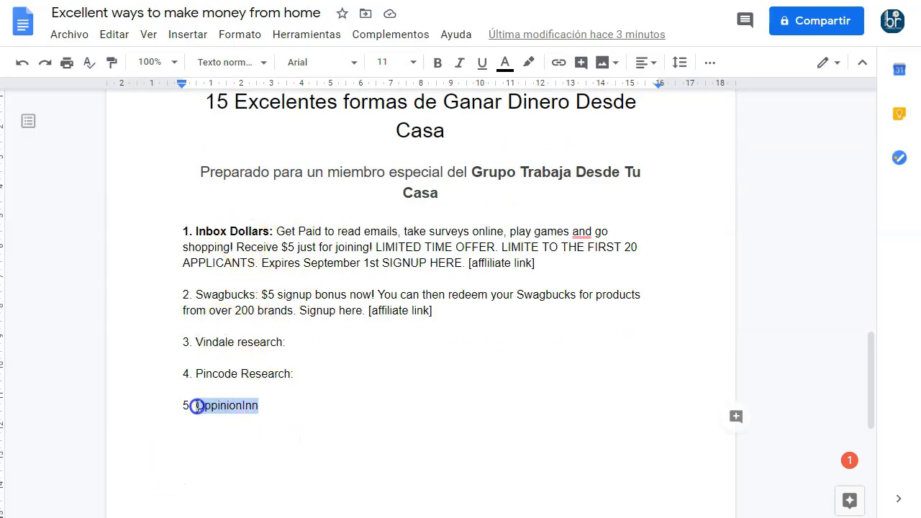
mouse_move(72, 517)
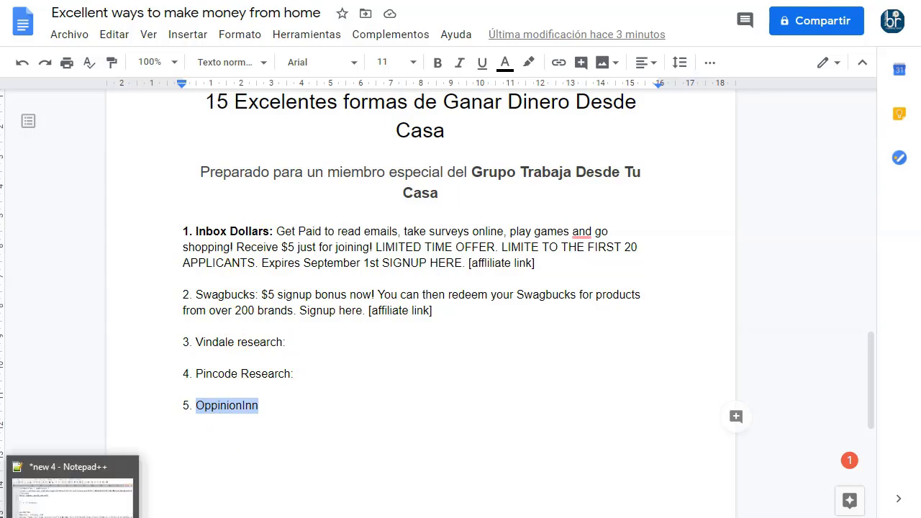
text(M)
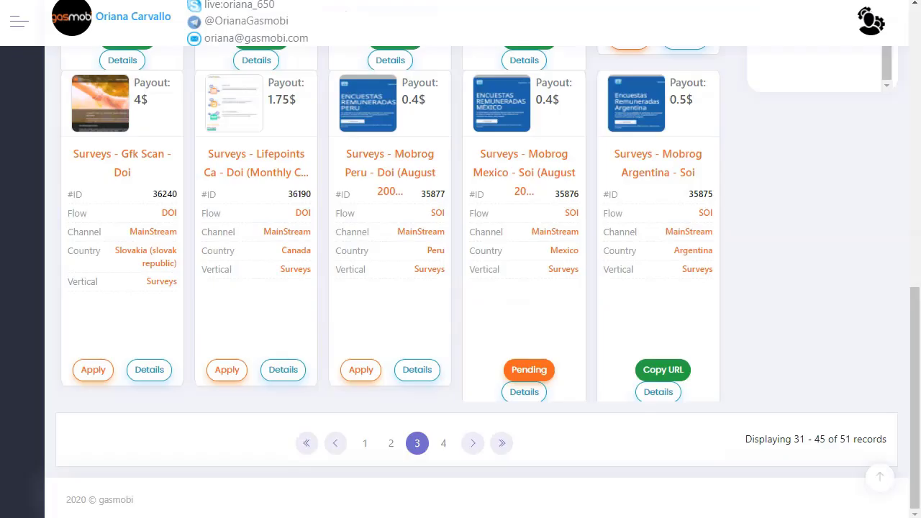
Open the Mobrog Mexico offer details and view its landing-page image.
click(524, 392)
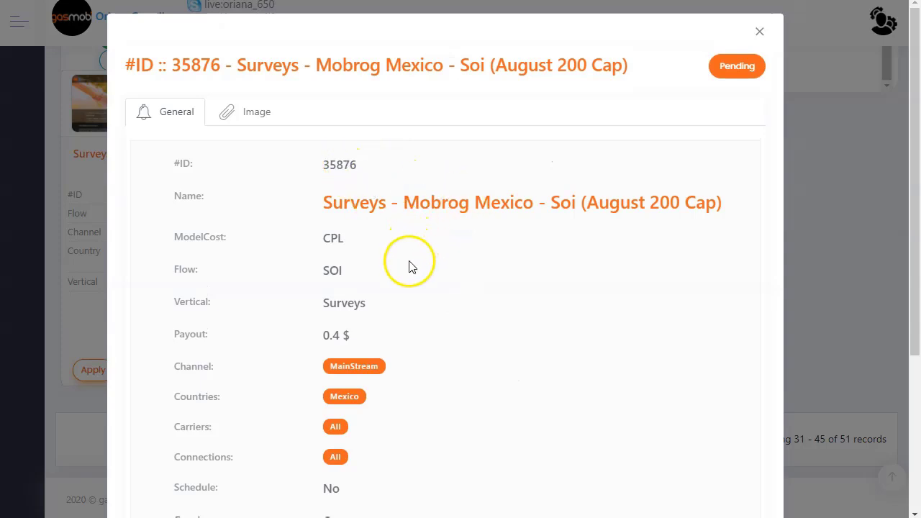
scroll(411, 266, down, 3)
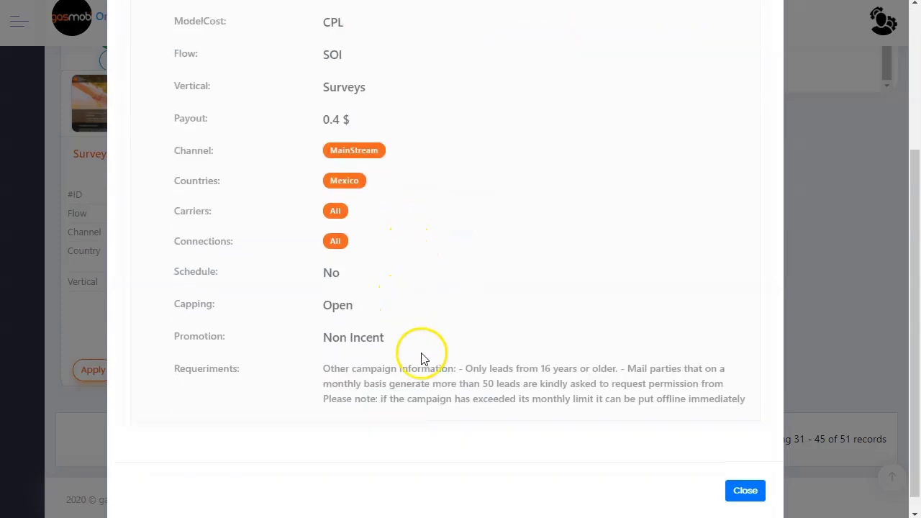
scroll(424, 371, up, 3)
click(262, 110)
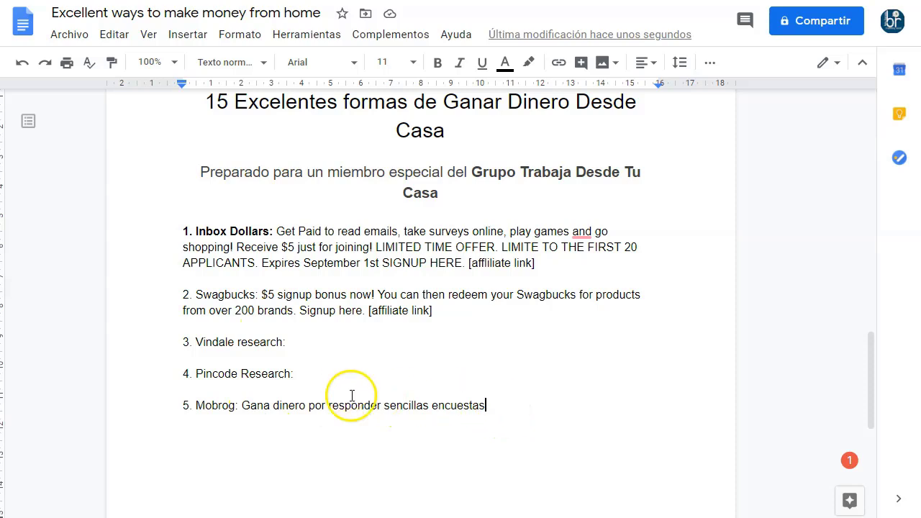
End item 5 with 'SOLO TIENES QUE REGISTRARTE EN ESTE ENLACE. DISPONIBLE PARA MÉXICO SOLO 100 PERSONAS.'.
text(. Muy sencilla aplicación.)
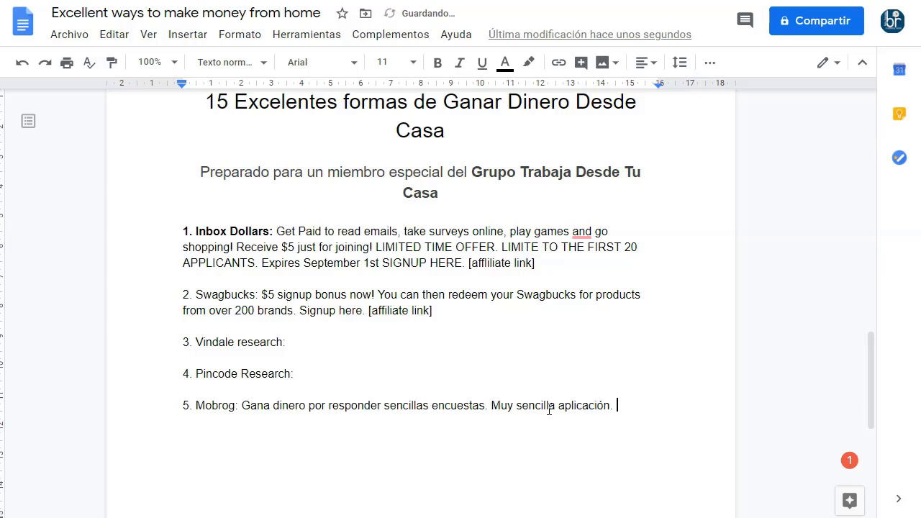
text(enes que registrate)
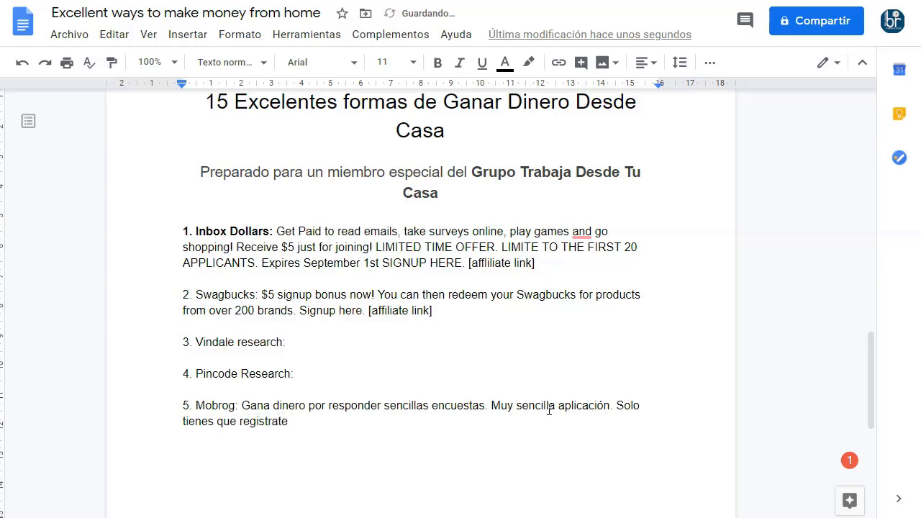
key(BackSpace)
key(BackSpace)
key(BackSpace)
key(shift+Up)
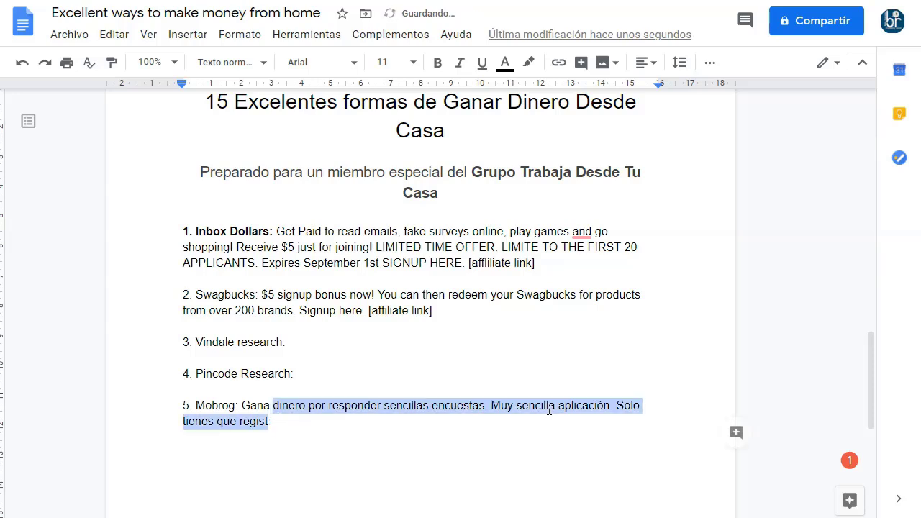
key(shift+Right)
key(shift+Right)
key(shift+Right)
key(shift+Right)
key(shift+Right)
key(shift+Right)
key(shift+Right)
key(shift+Right)
key(shift+Right)
key(shift+Right)
key(shift+Right)
key(shift+Right)
key(shift+Right)
key(shift+Right)
key(shift+Right)
key(shift+Right)
key(shift+Right)
key(shift+Right)
key(shift+Right)
key(shift+Right)
key(shift+Right)
key(shift+Right)
key(shift+Right)
key(shift+Right)
key(shift+Right)
key(shift+Right)
key(shift+Right)
key(shift+Right)
key(shift+Right)
key(shift+Right)
key(shift+Right)
key(shift+Right)
key(shift+Right)
key(shift+Right)
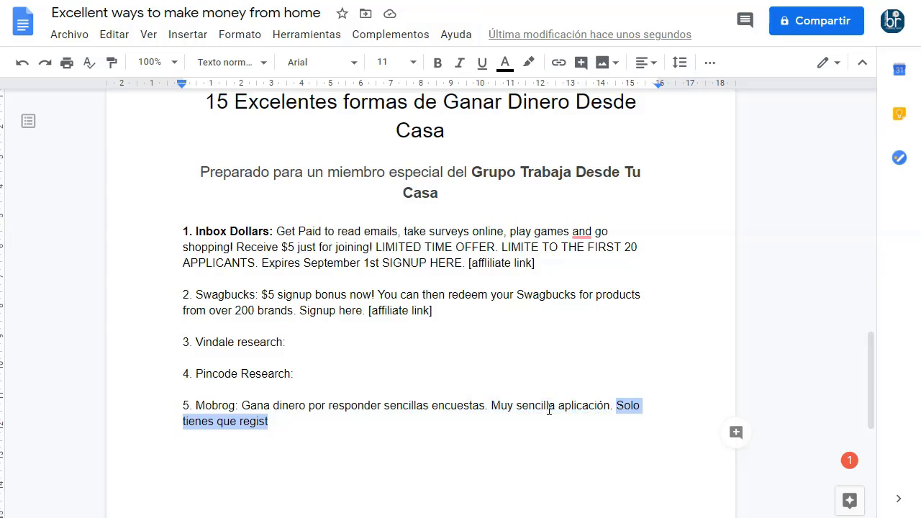
text(SOLO TIENES QUE REGISTRARTE EN ESTE ENLACE.)
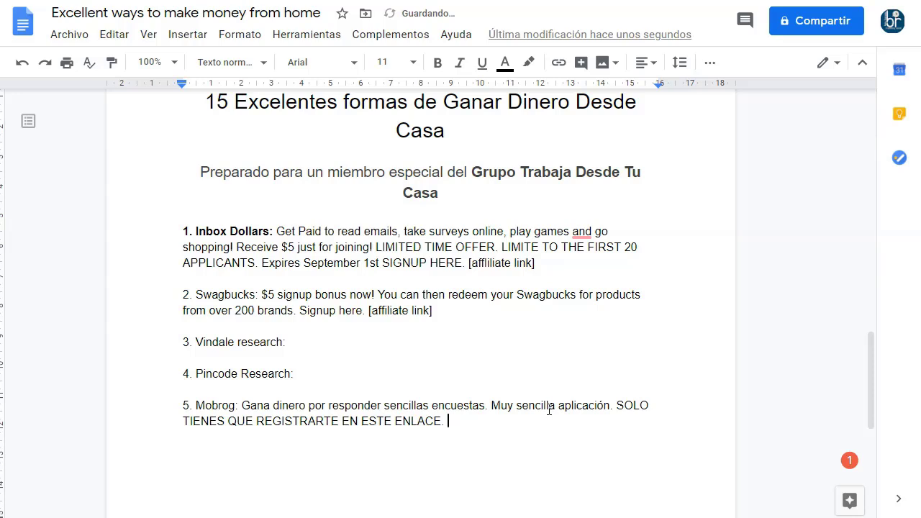
text( DISPONIBLE PARA M)
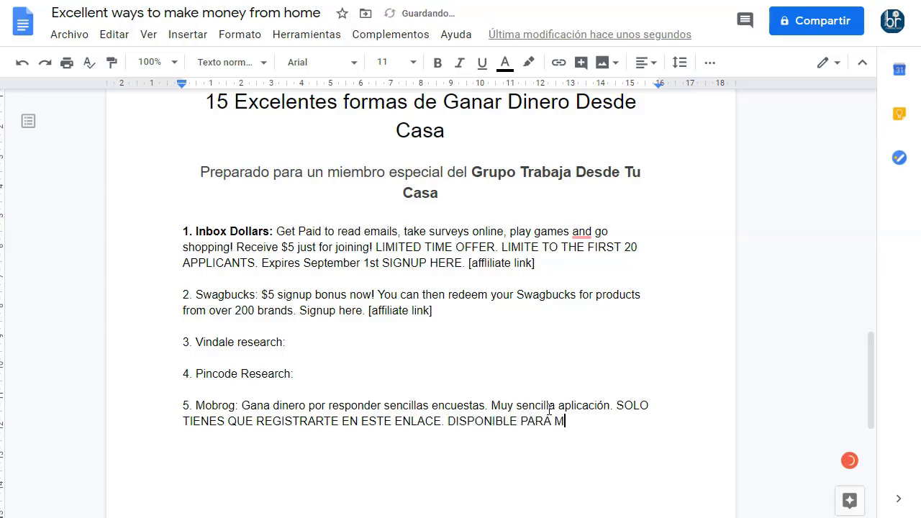
text(ÉXIM)
key(BackSpace)
text(CO SOLO 100 PERSONAS.)
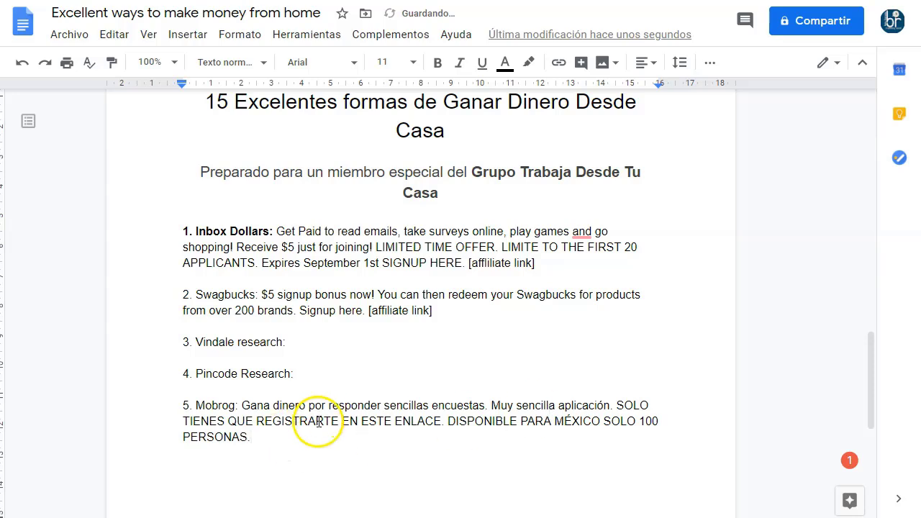
drag(448, 421, 616, 405)
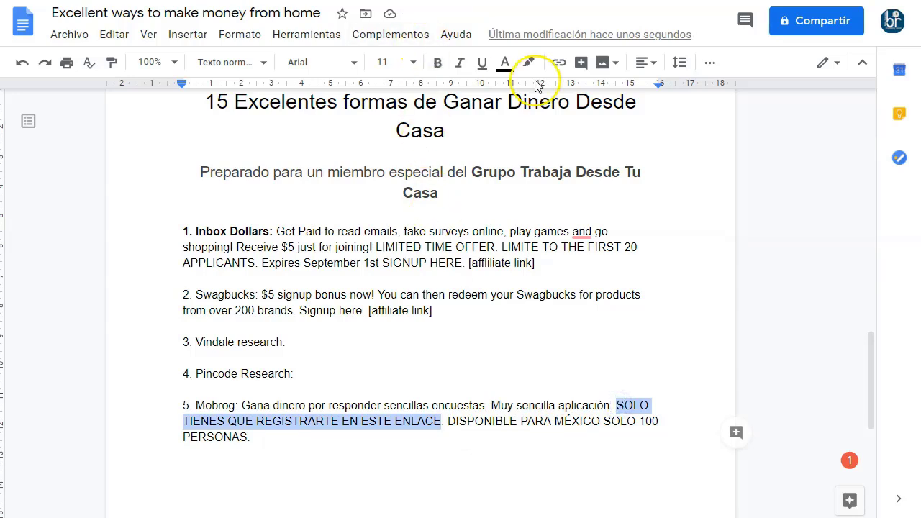
click(559, 62)
key(ctrl+v)
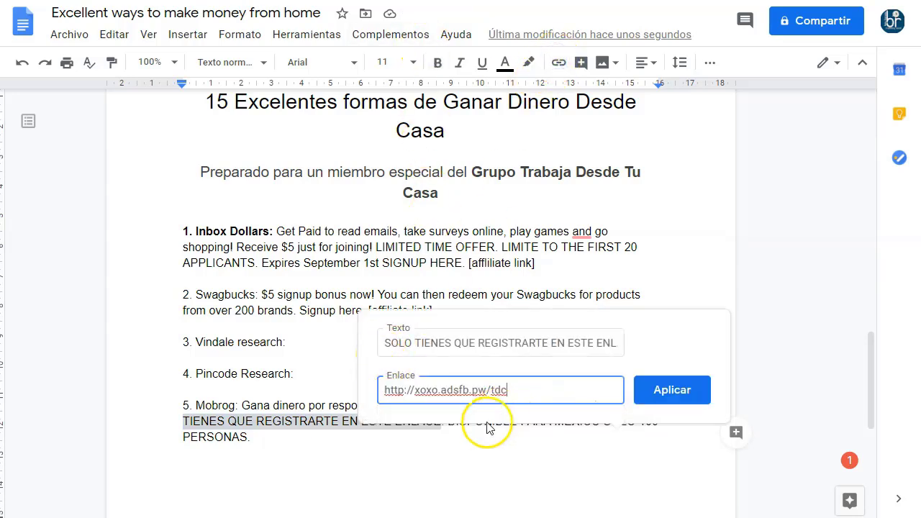
click(686, 391)
click(429, 374)
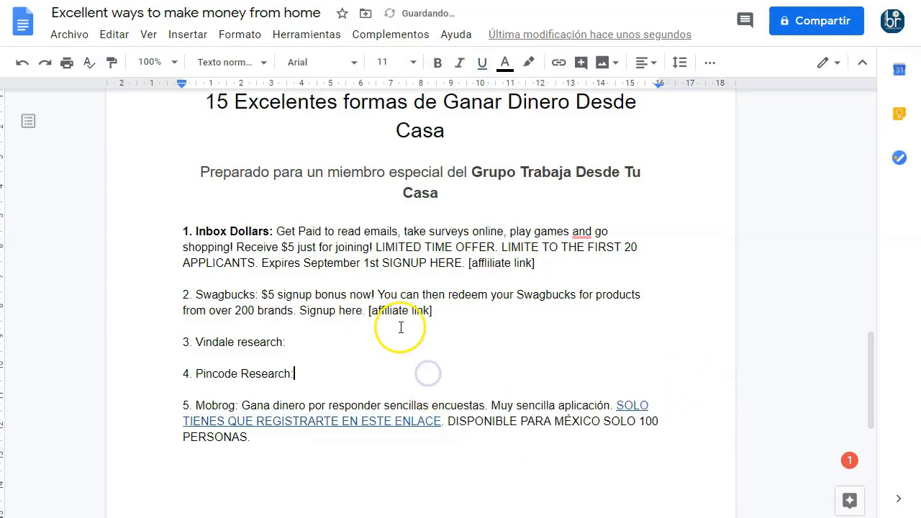
Re-centre the page 1 title 'Excellent ways to make money from home'.
scroll(401, 327, up, 6)
scroll(401, 328, up, 5)
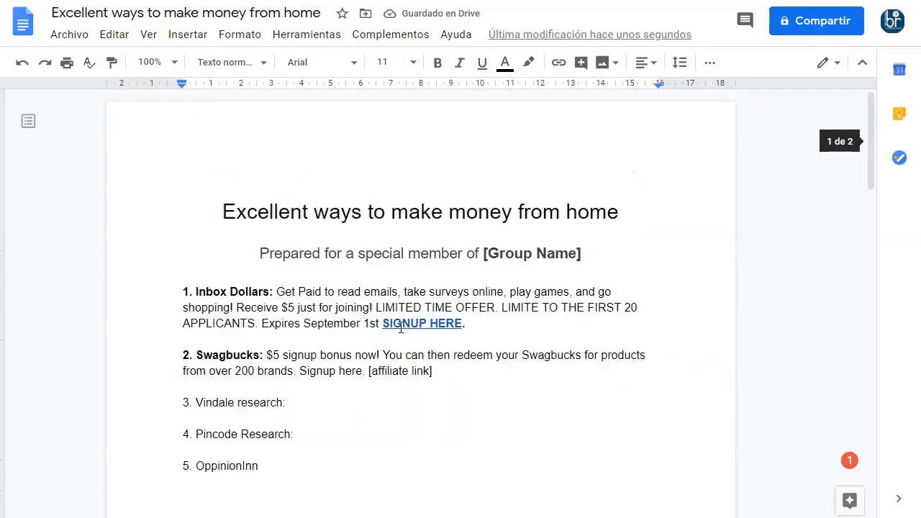
scroll(263, 303, down, 2)
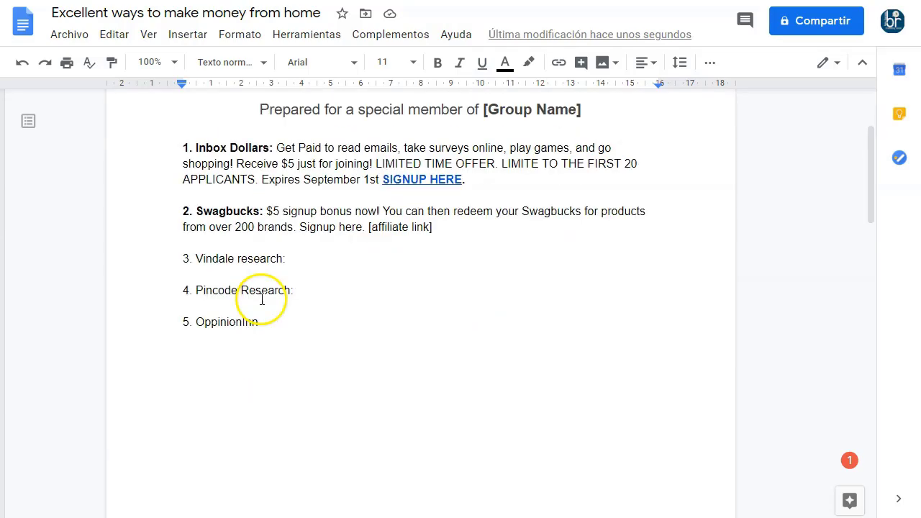
scroll(319, 335, up, 2)
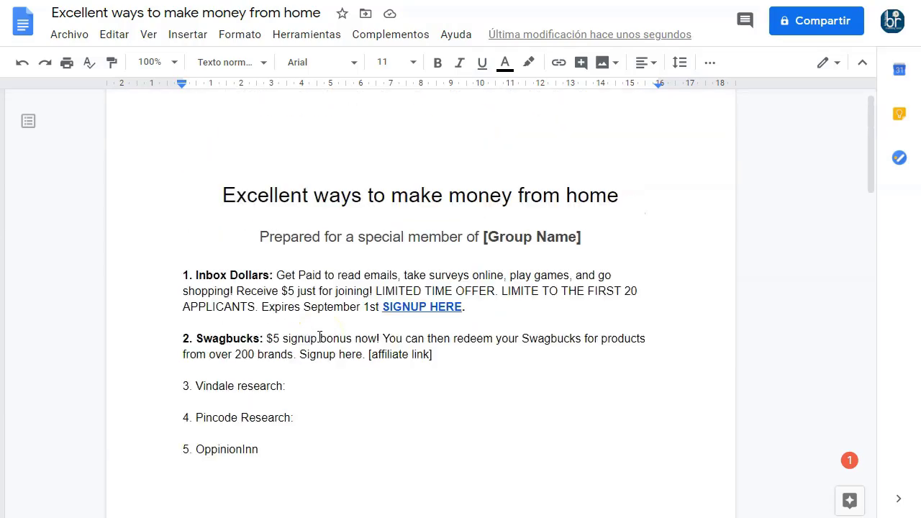
click(211, 207)
text(10)
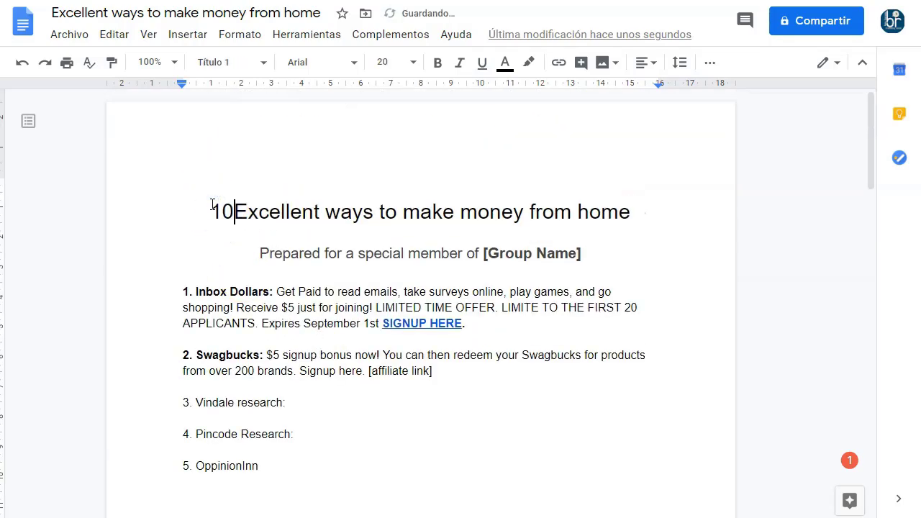
key(BackSpace)
key(BackSpace)
key(BackSpace)
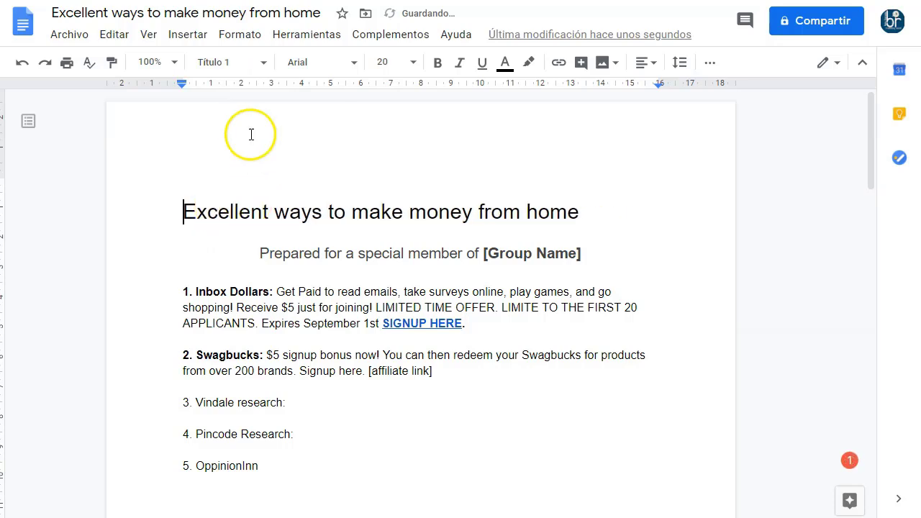
click(645, 62)
click(602, 91)
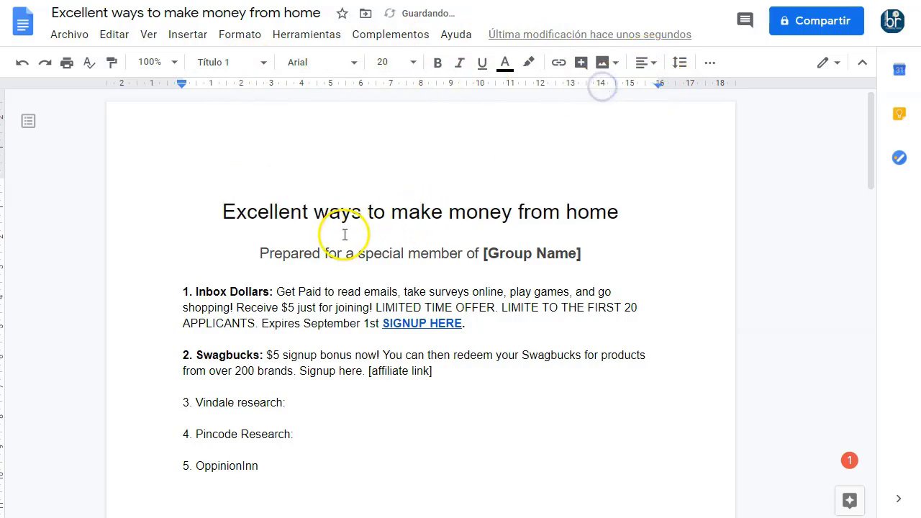